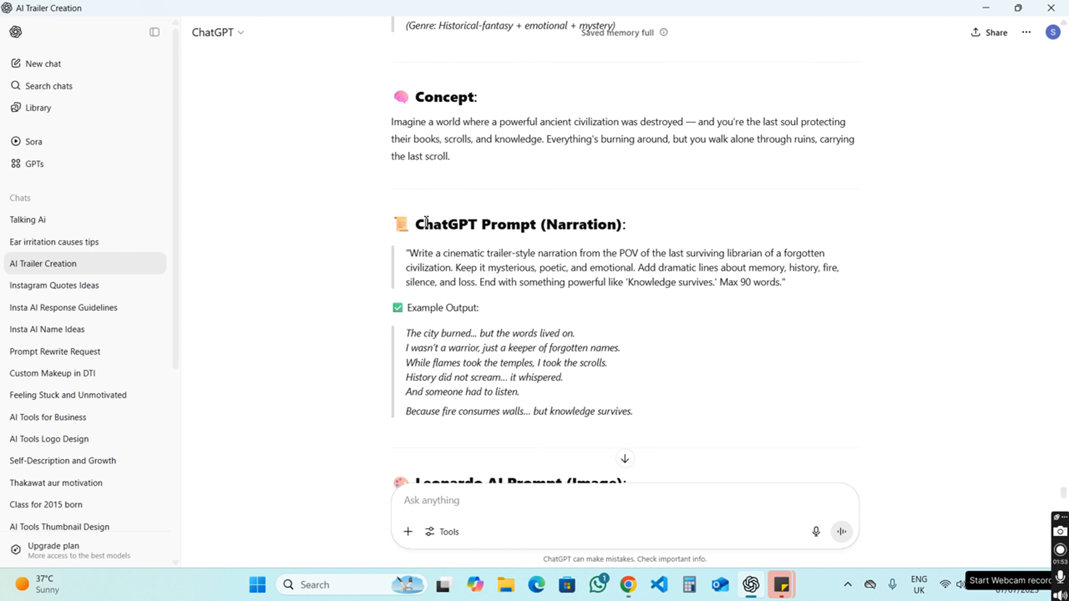
Review the narration prompt, example output and Leonardo AI image prompt in the AI Trailer Creation chat
scroll(470, 263, "down", 2)
scroll(478, 281, "down", 2)
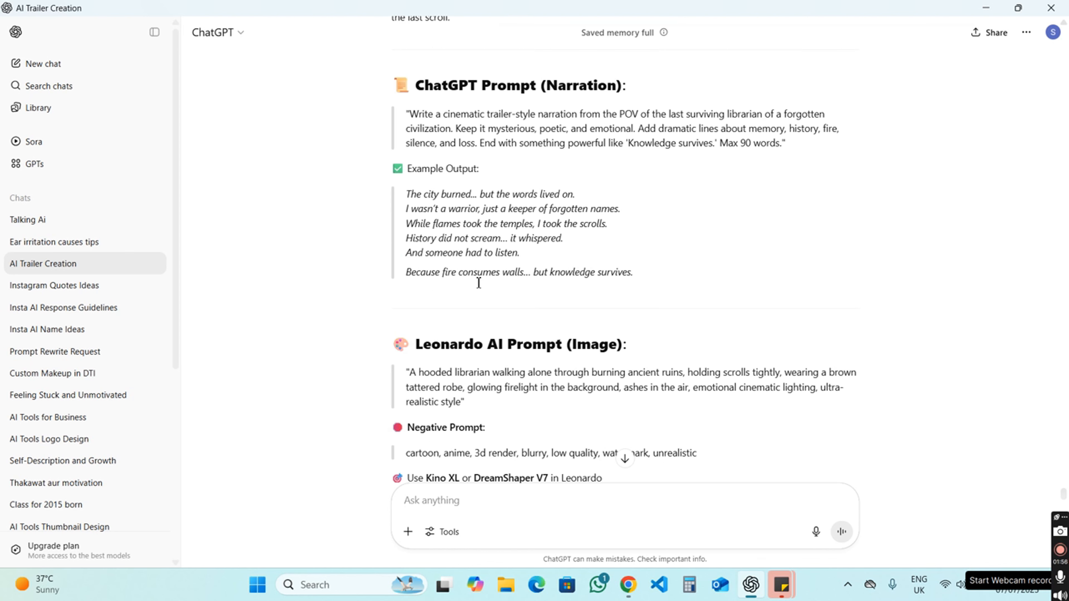
scroll(476, 278, "down", 4)
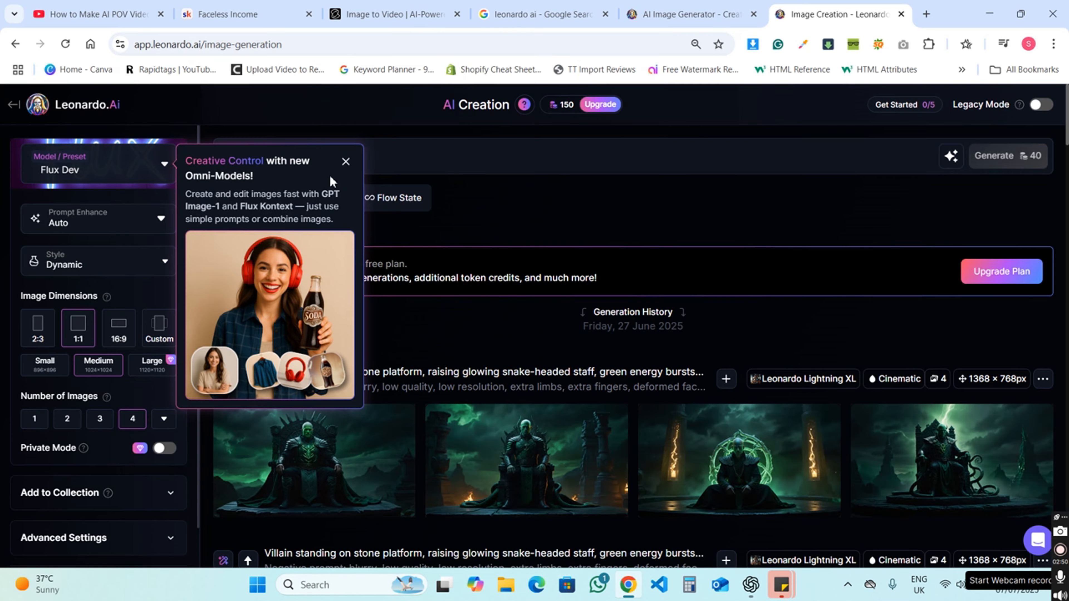
Dismiss the Omni-Models notice, set the image dimensions to Mobile (9:16), and choose the Cinematic Kino preset
left_click(345, 162)
left_click(166, 327)
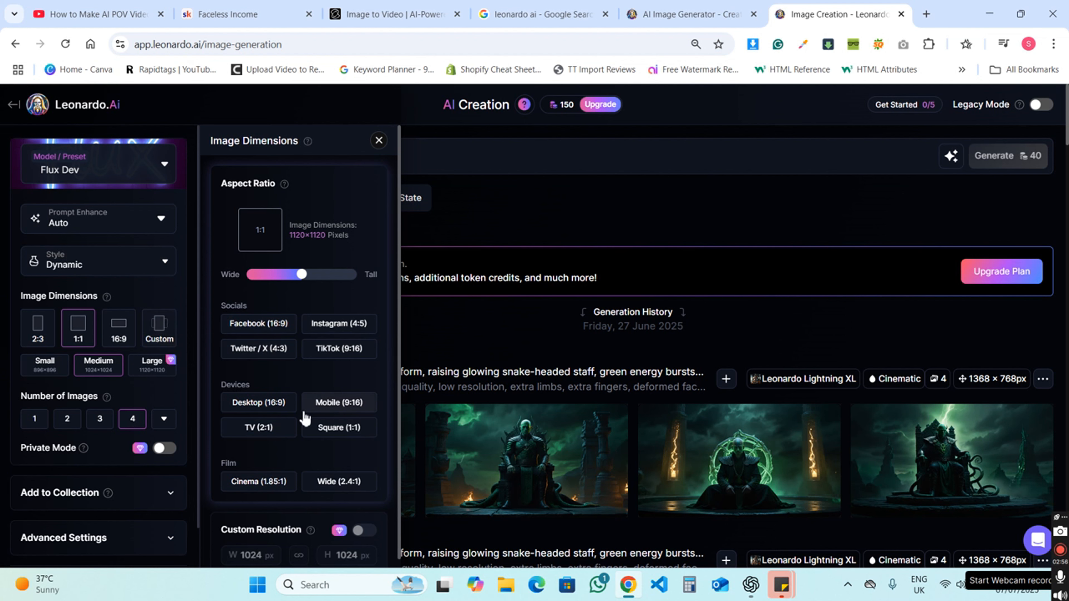
left_click(316, 404)
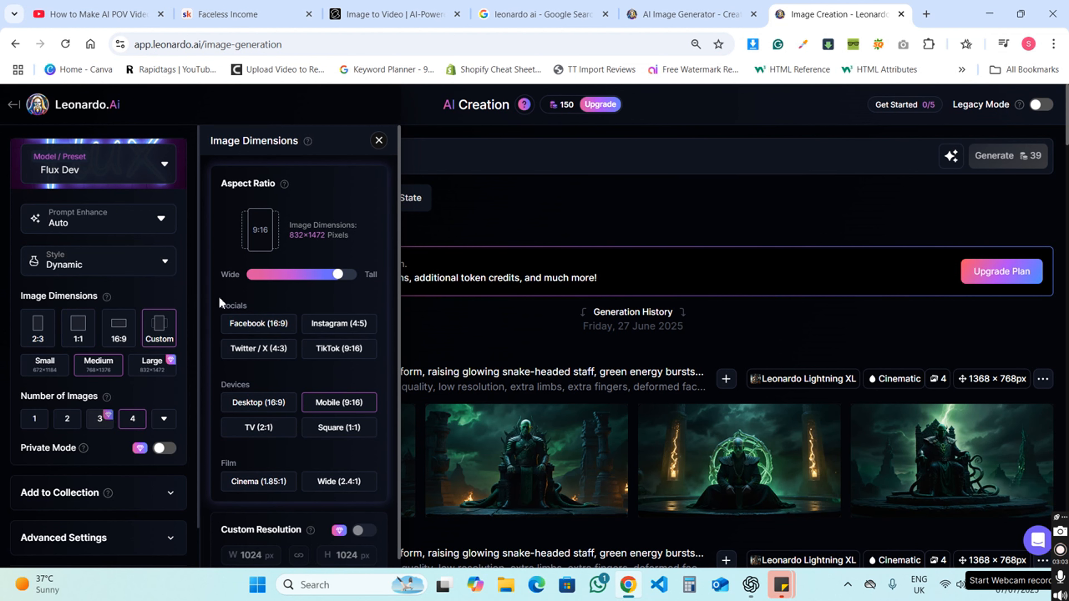
left_click(378, 141)
left_click(128, 182)
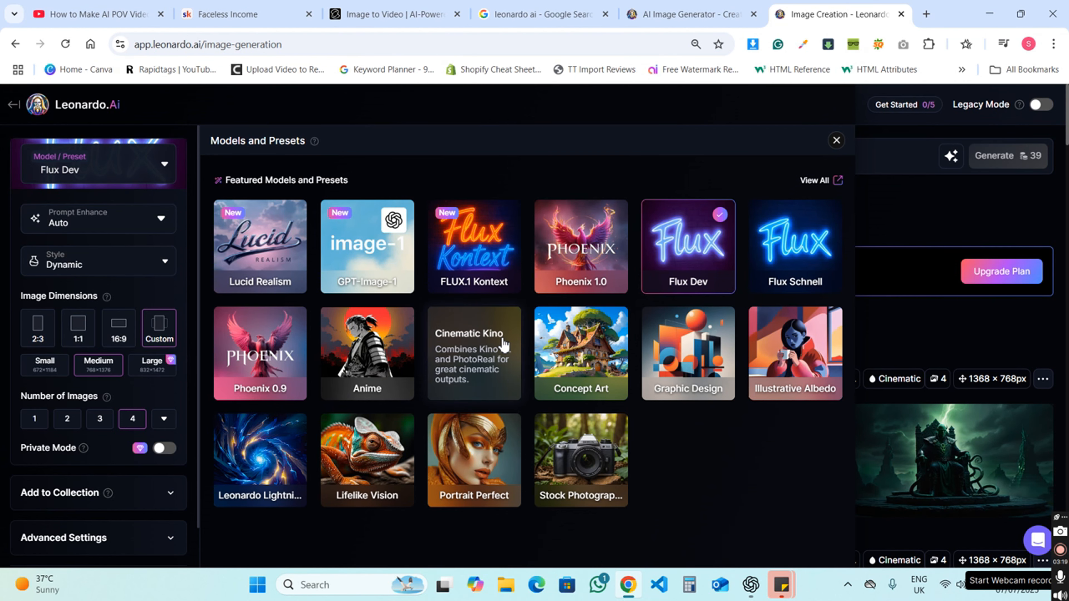
left_click(501, 349)
In the advanced settings, set the model to Leonardo Lightning XL and enable the negative prompt
scroll(141, 466, "down", 2)
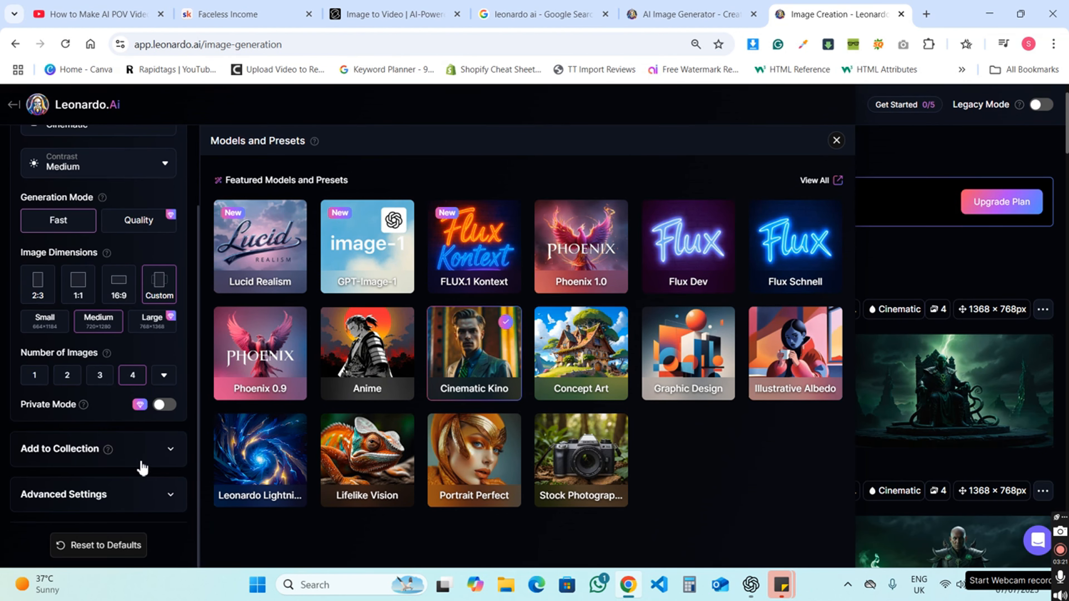
left_click(140, 463)
scroll(143, 464, "down", 2)
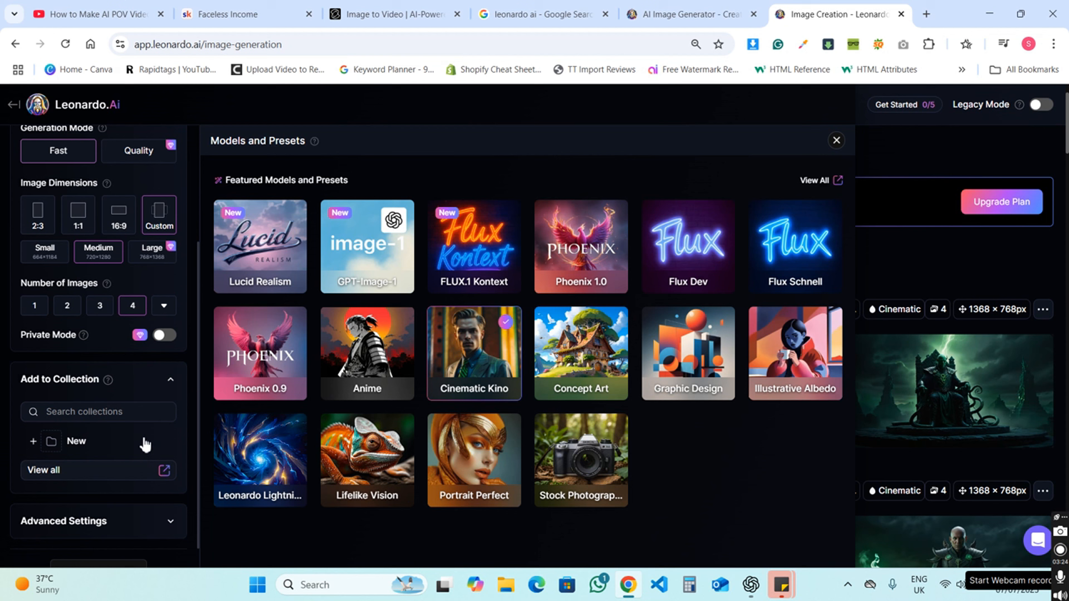
left_click(153, 381)
left_click(135, 501)
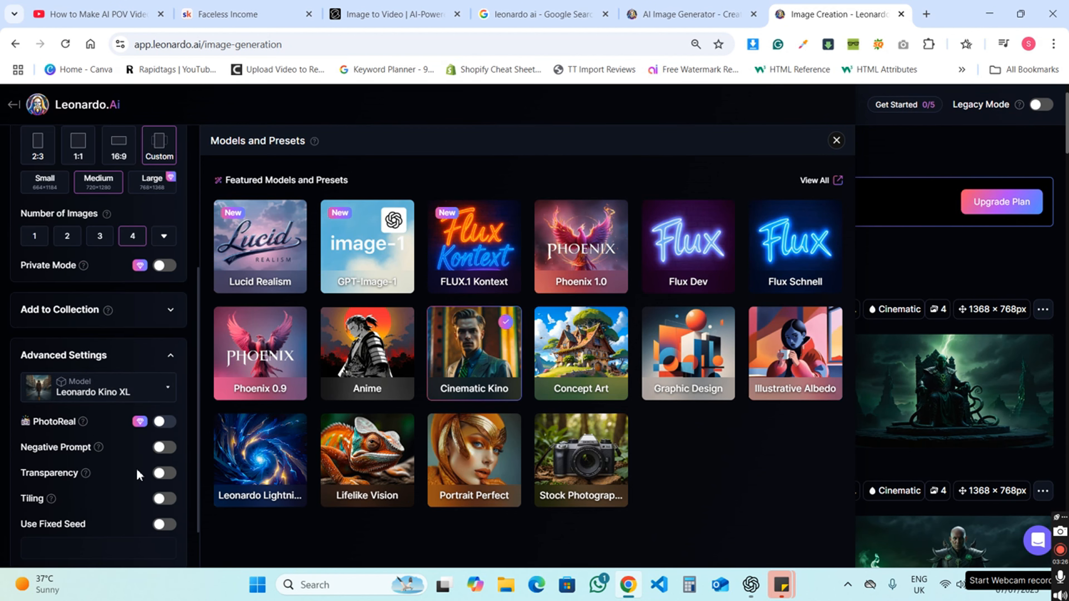
left_click(138, 394)
left_click(138, 394)
left_click(137, 394)
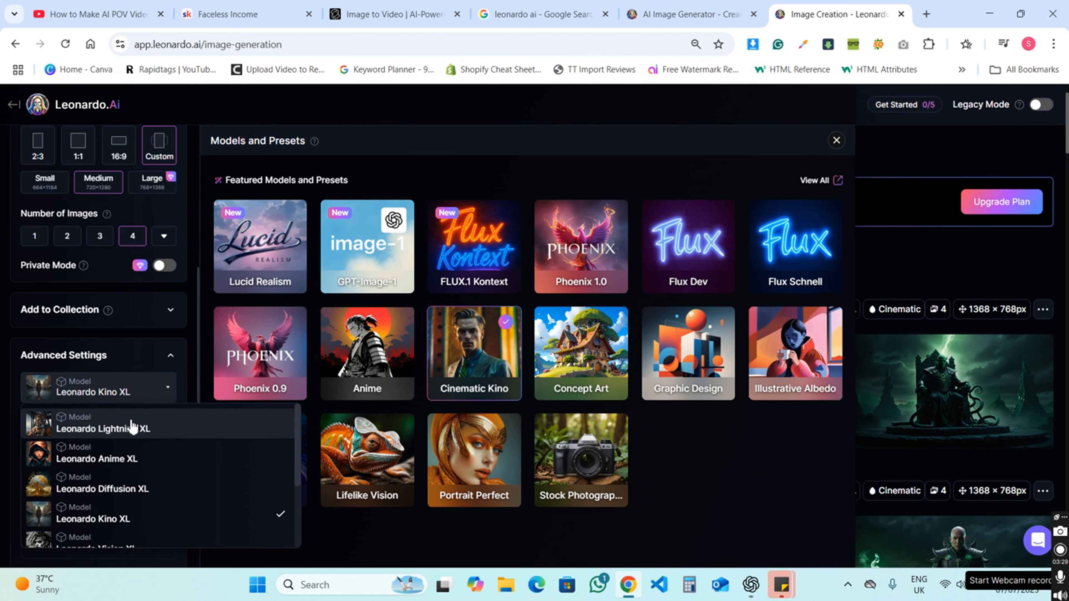
left_click(132, 427)
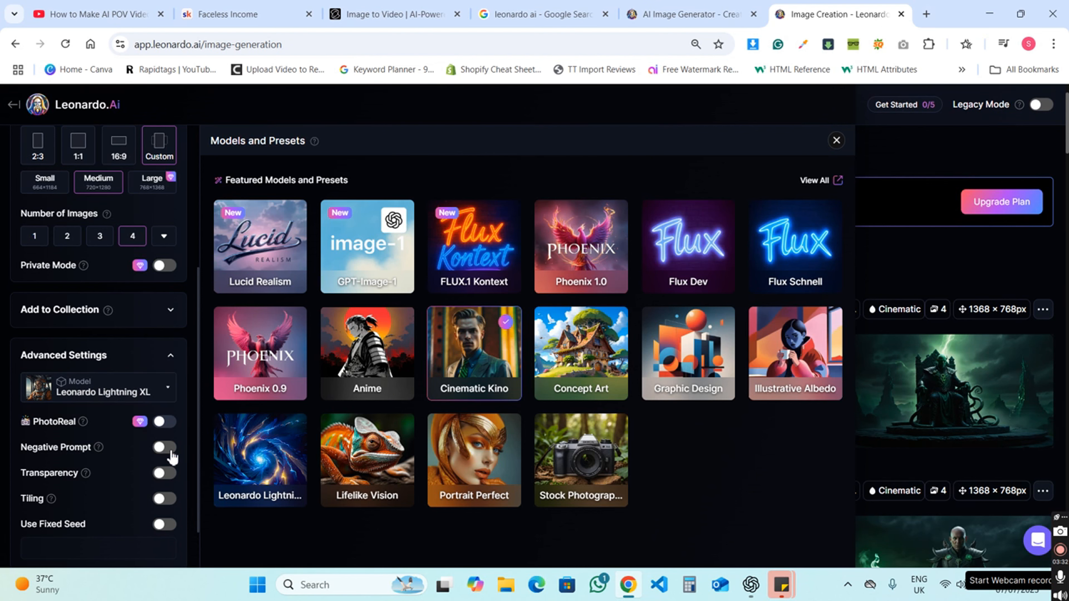
Copy the hooded librarian image prompt together with its negative prompt from the ChatGPT chat into Leonardo's main prompt
left_click(752, 585)
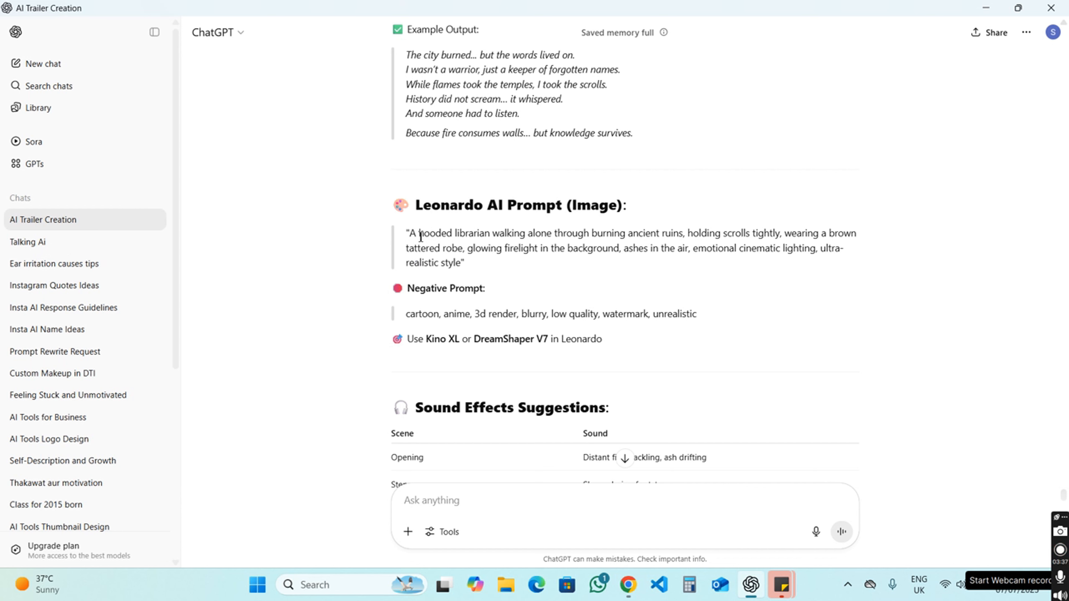
left_click_drag(409, 233, 699, 312)
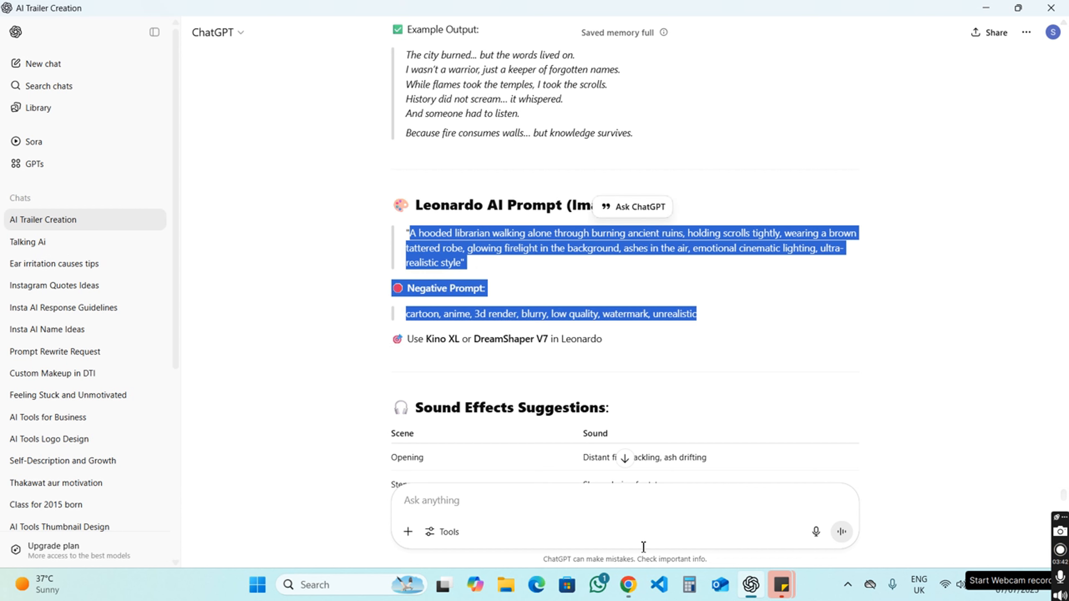
left_click(638, 595)
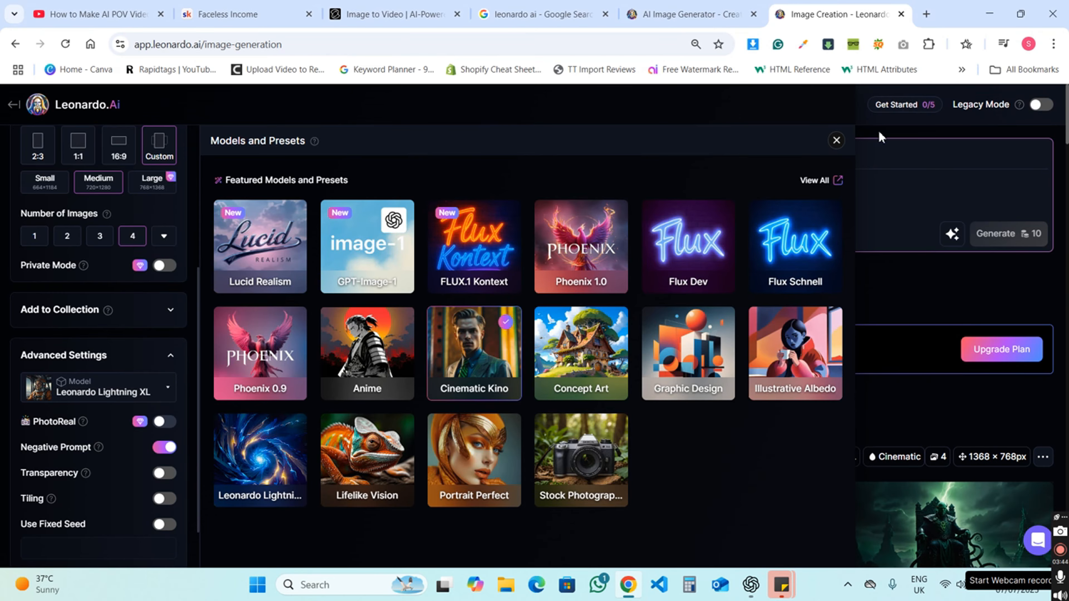
left_click(837, 141)
left_click(359, 157)
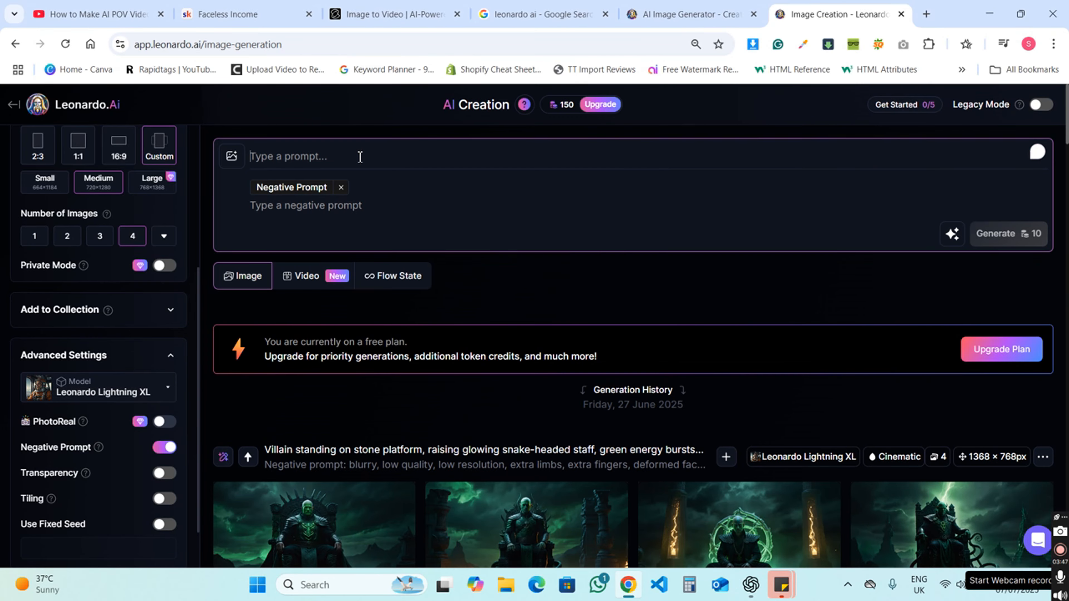
type("A hooded librarian walking alone through burning ancient ruins, holding scrolls tightly, wearing a brown tattered robe, glowing firelight in the background, ashes in the air, emotional cinematic lighting, ultra-realistic style\"  🔴 Negative Prompt:  cartoon, anime, 3d render, blurry, low quality, watermark, unrealistic")
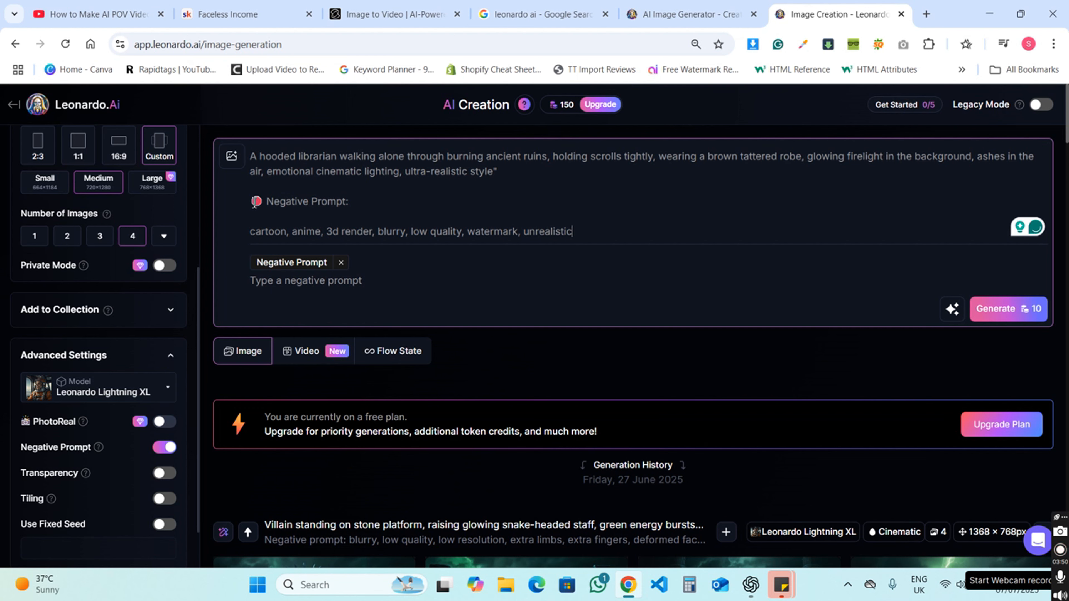
Move the negative prompt text from the main prompt into the negative prompt field and remove its "Negative Prompt:" heading
left_click_drag(251, 199, 580, 230)
key("ctrl+x")
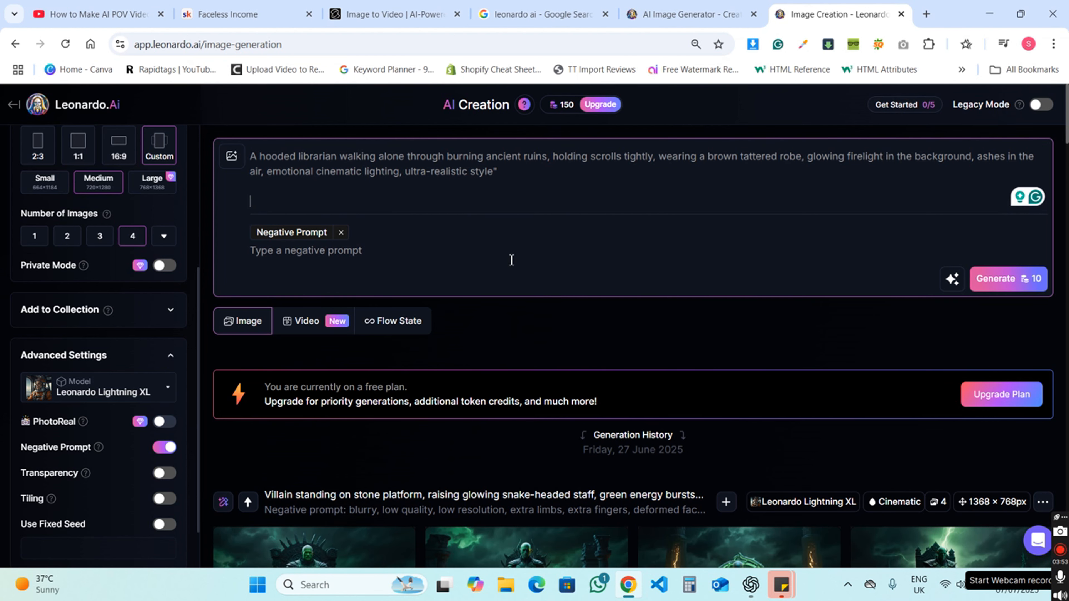
key("ctrl+v")
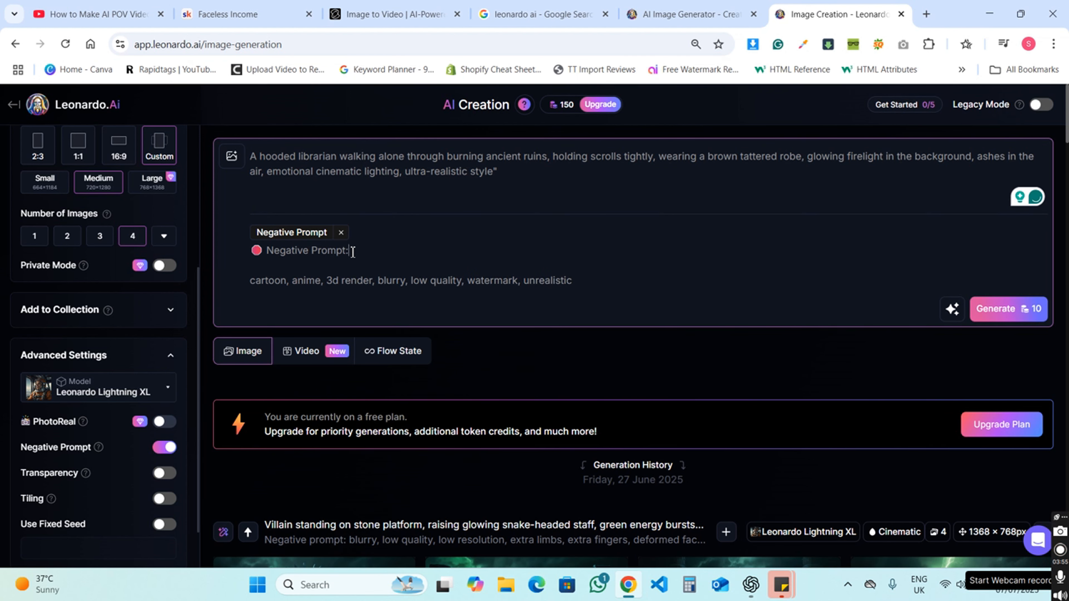
left_click_drag(353, 252, 251, 252)
key("BackSpace")
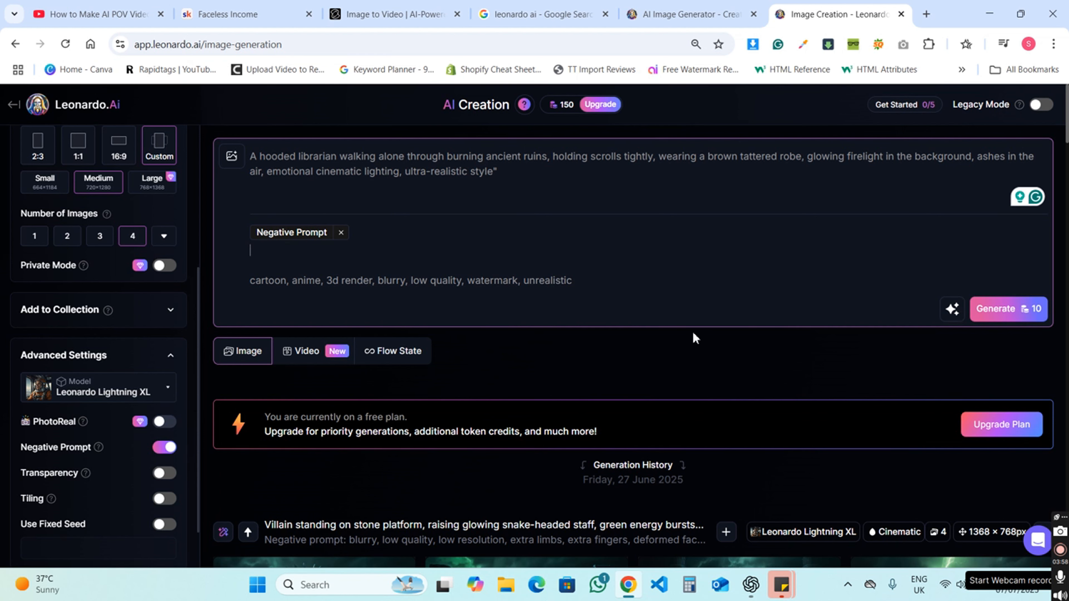
Generate the four librarian images and dismiss the getting-started checklist and its reminder
left_click(1013, 309)
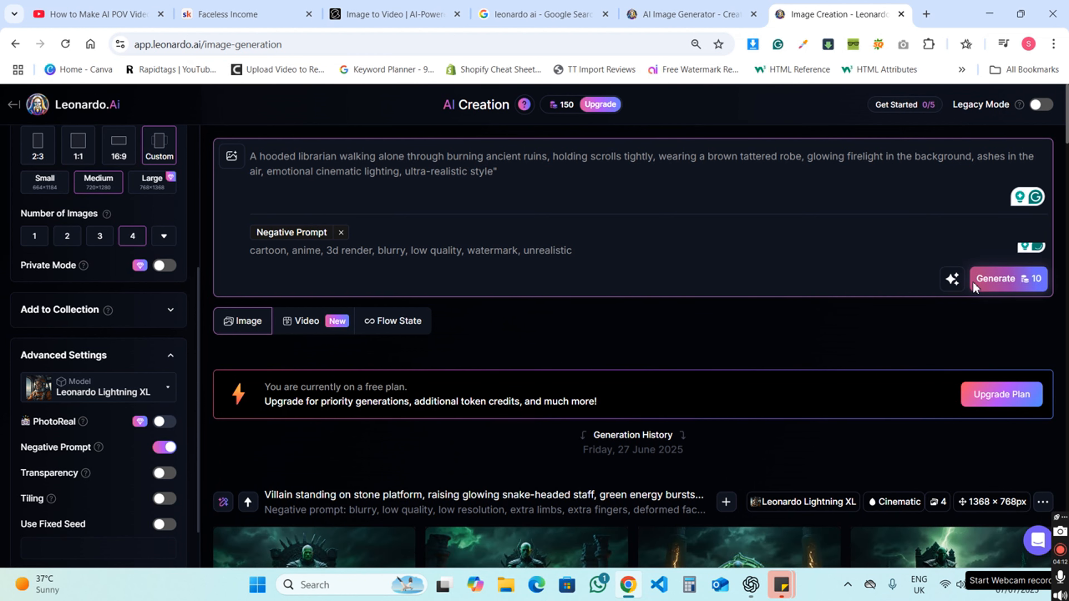
scroll(857, 355, "down", 5)
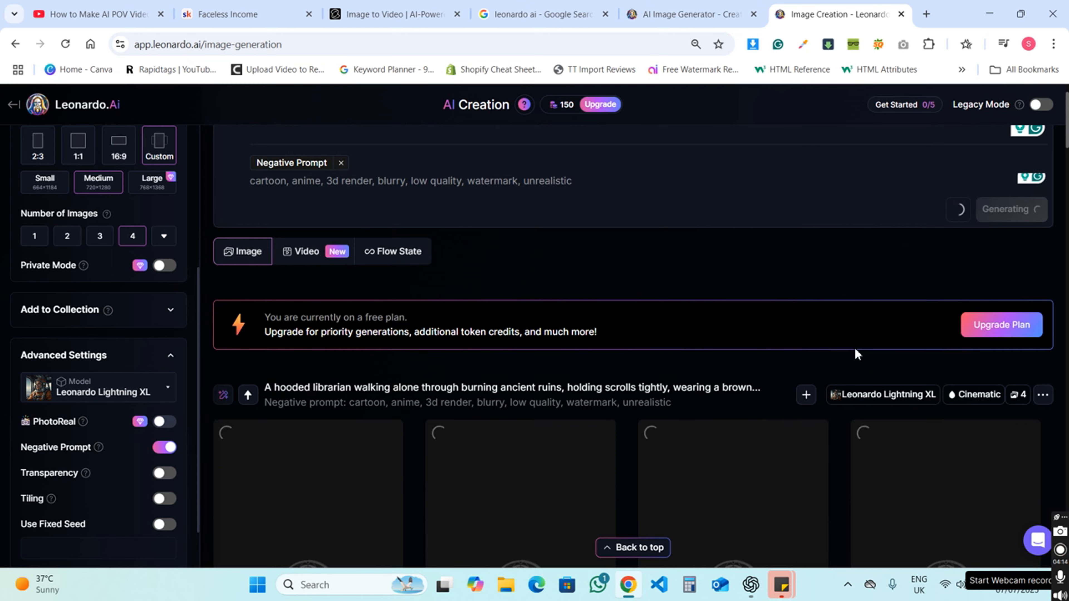
scroll(981, 281, "down", 5)
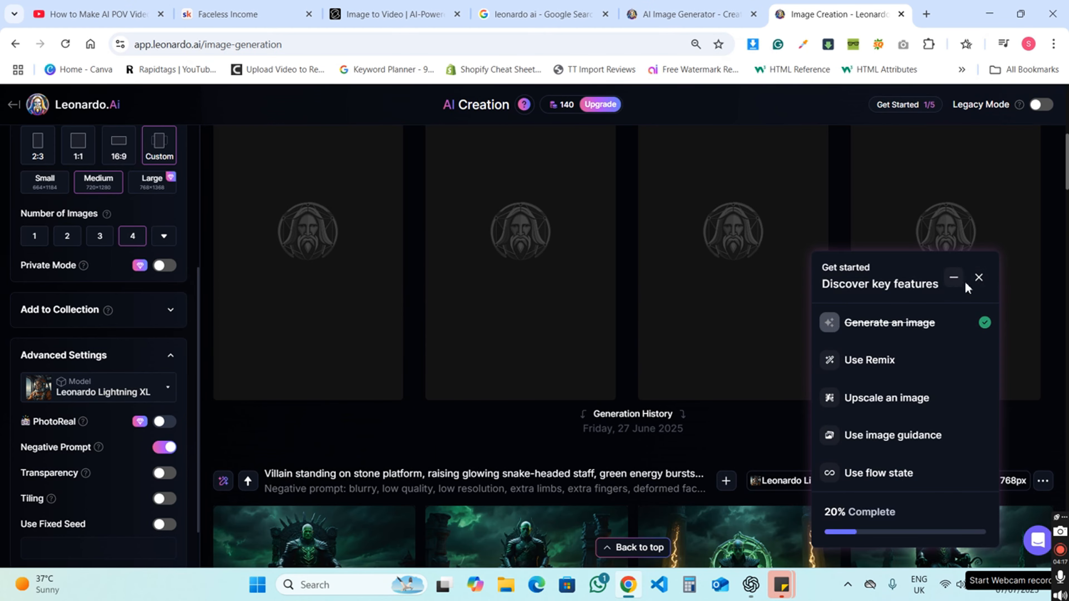
left_click(978, 278)
scroll(670, 396, "up", 5)
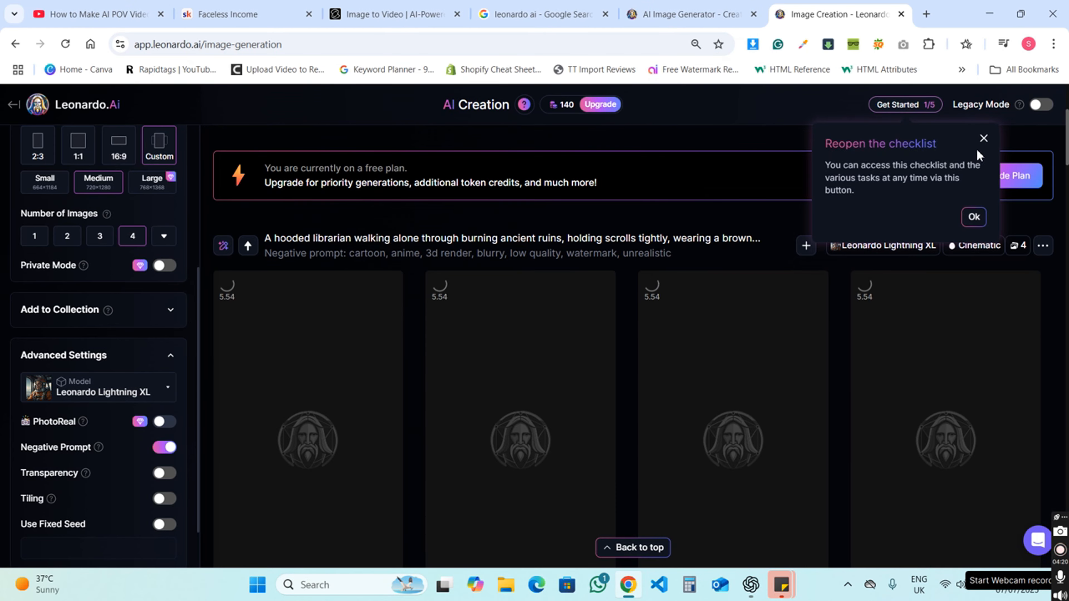
left_click(984, 140)
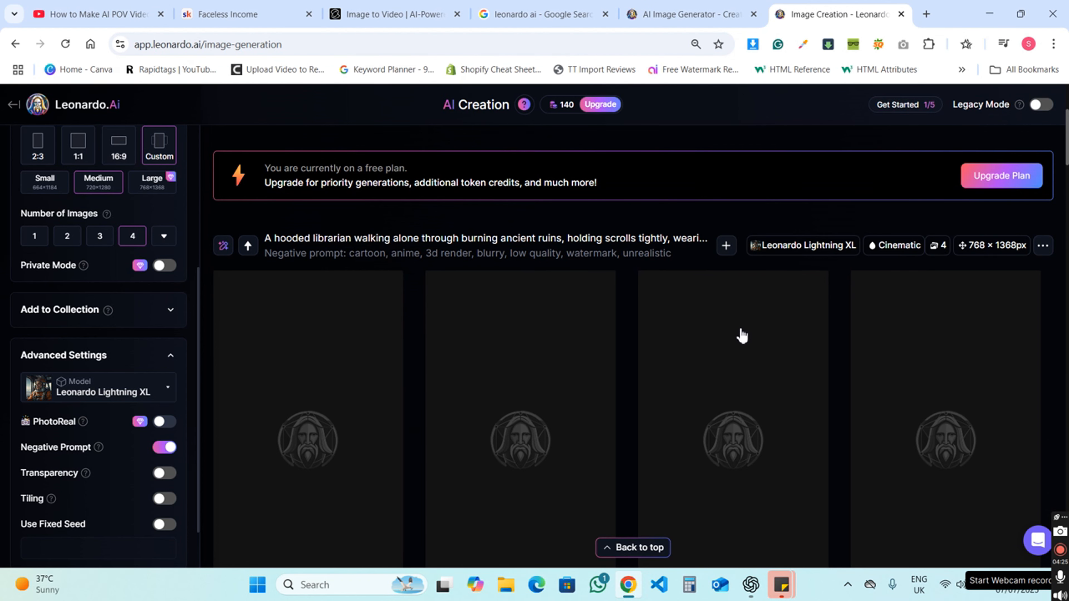
Download the first generated image, showing the hooded librarian under the burning arch
scroll(527, 396, "up", 5)
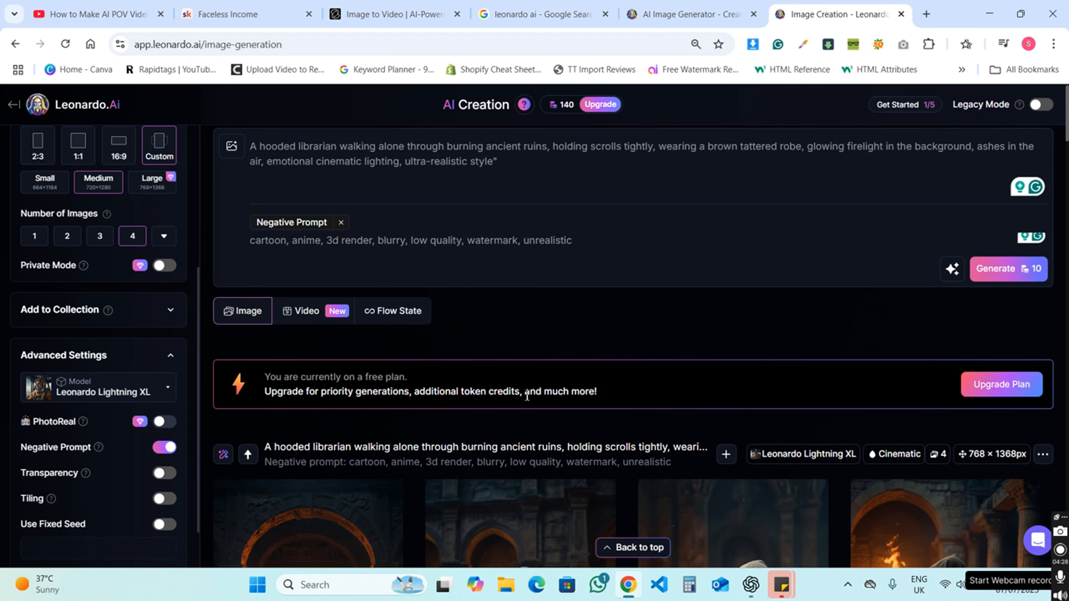
scroll(527, 397, "down", 5)
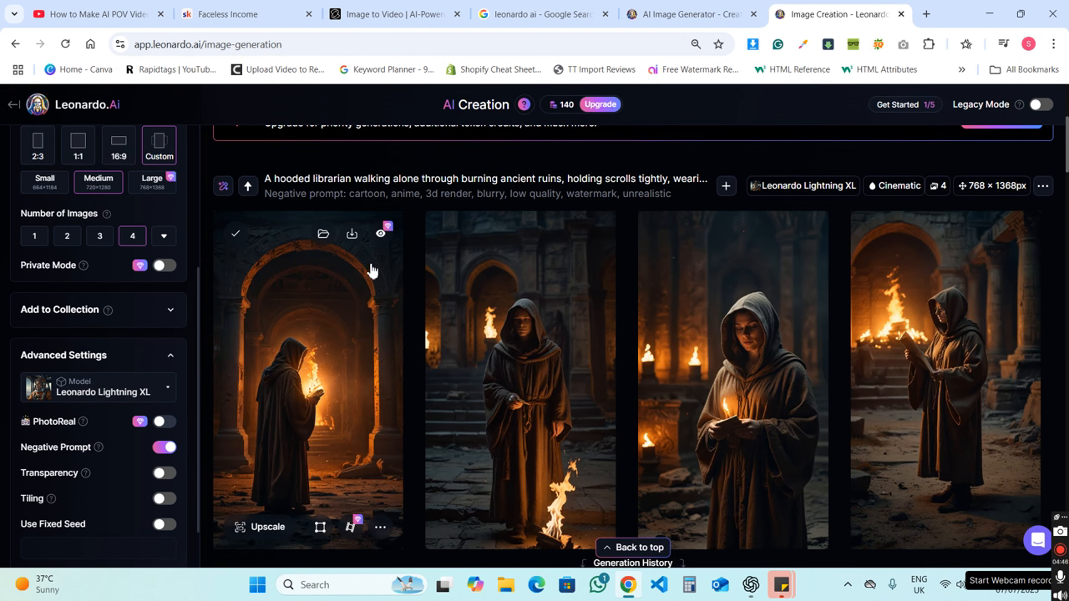
left_click(351, 233)
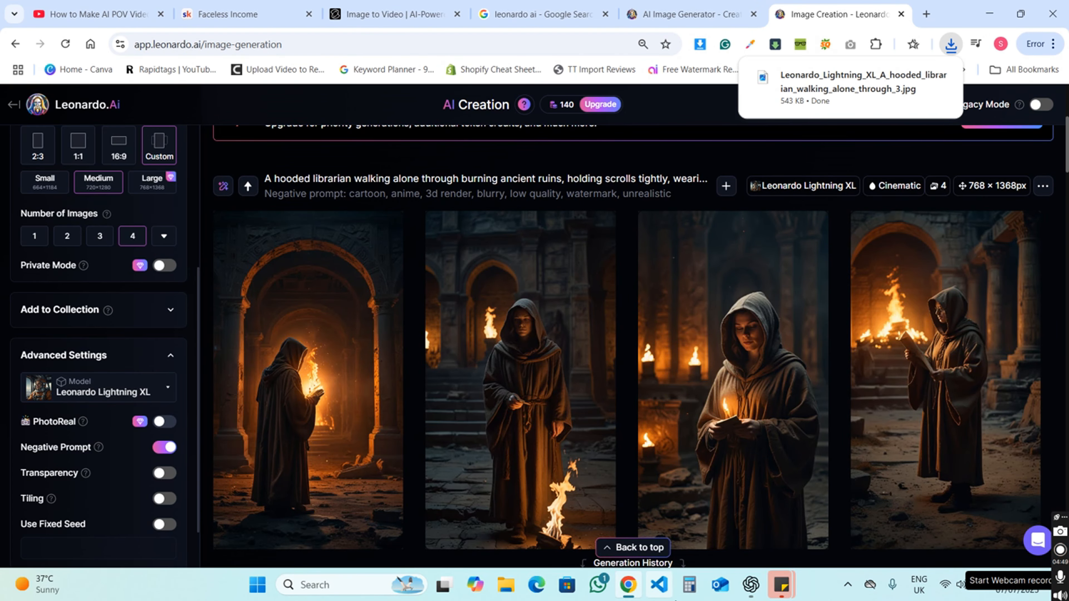
Switch to the ChatGPT chat and send the message "video prompt bhi likh k do"
left_click(751, 585)
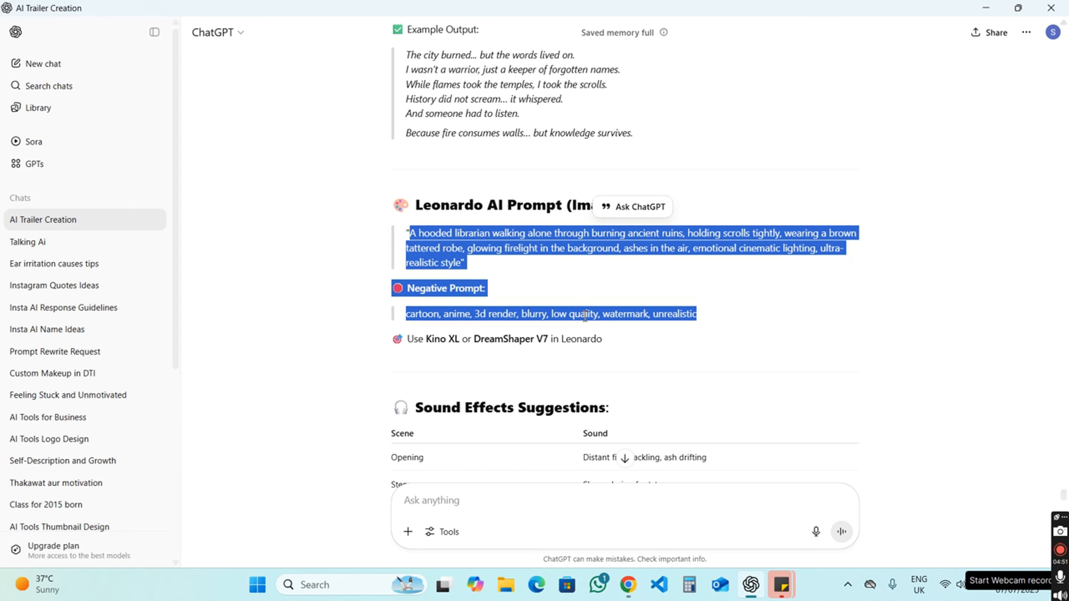
scroll(458, 421, "down", 10)
left_click(463, 497)
type("vide")
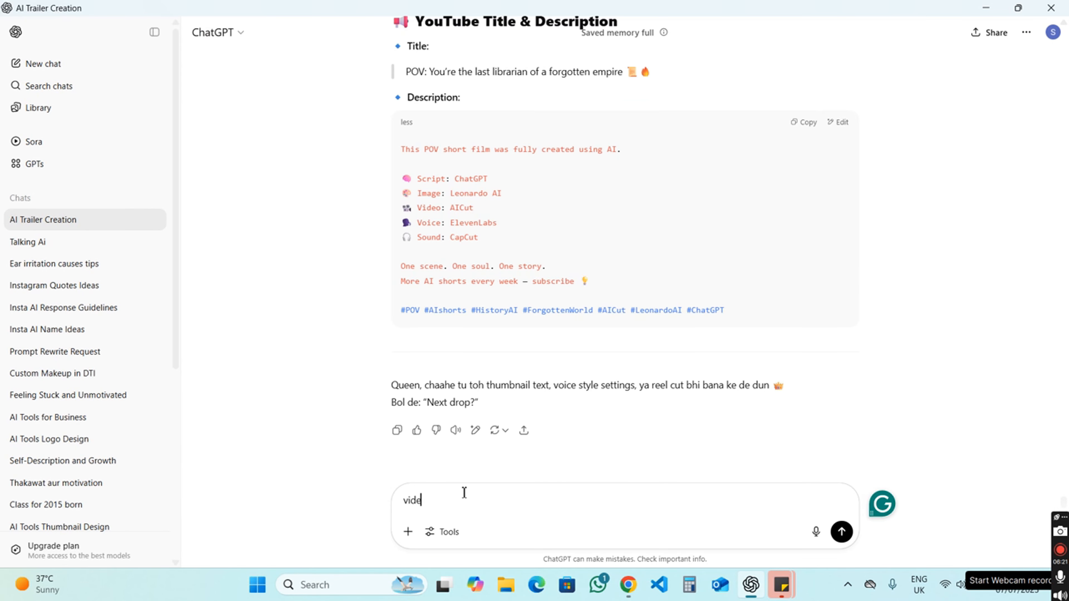
type("o promp")
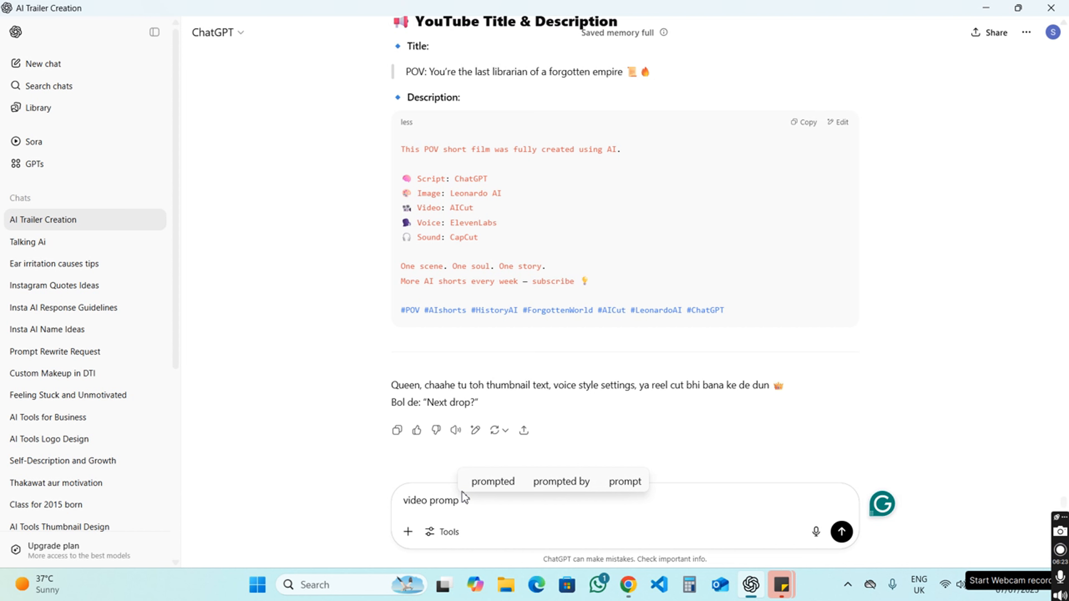
type("t")
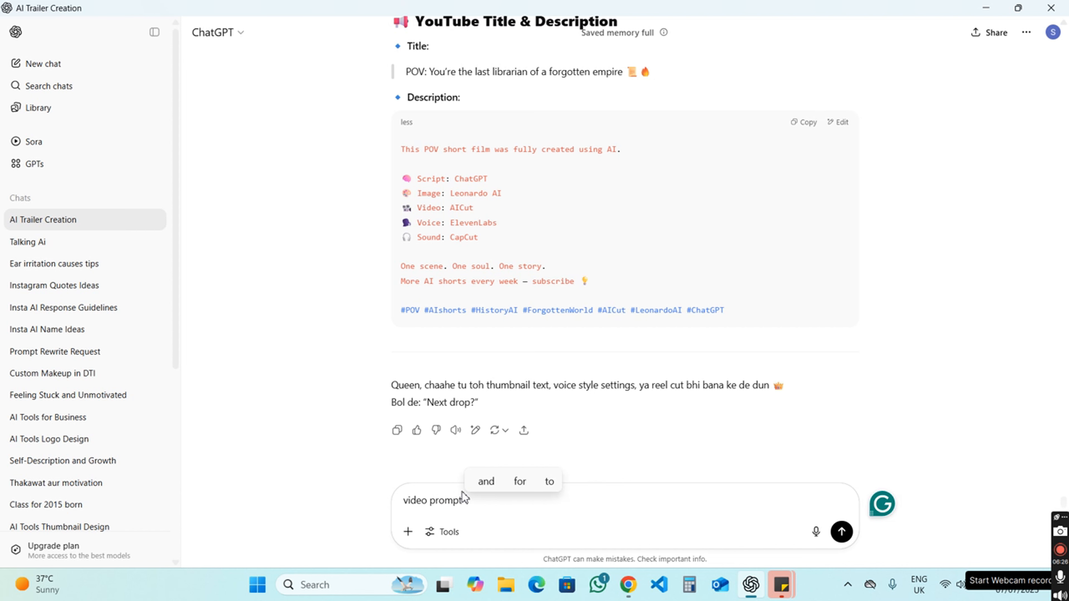
type(" bhi likh ")
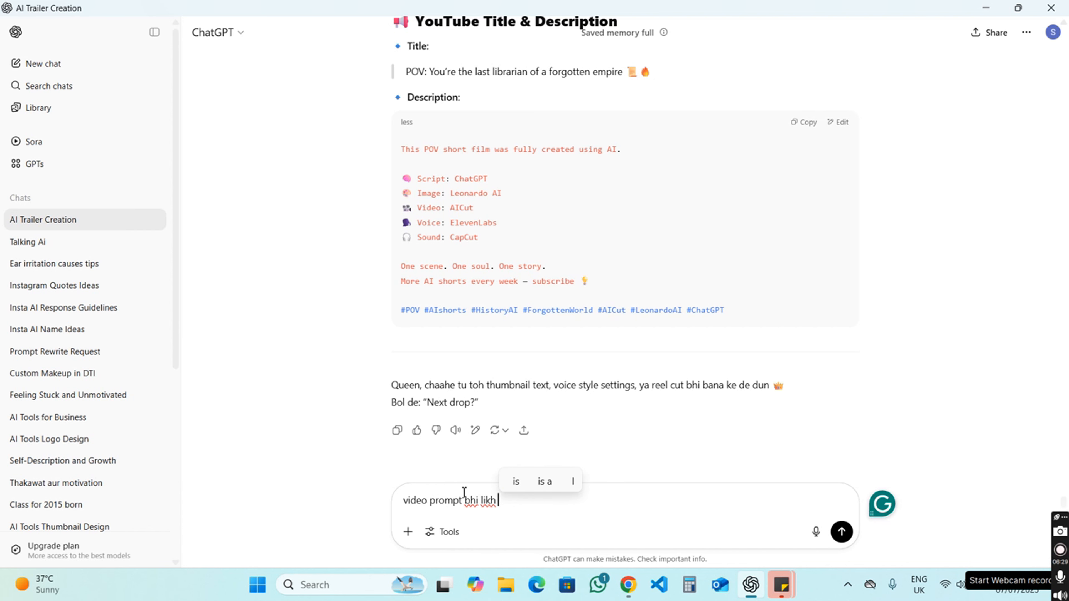
type("k do")
key("Return")
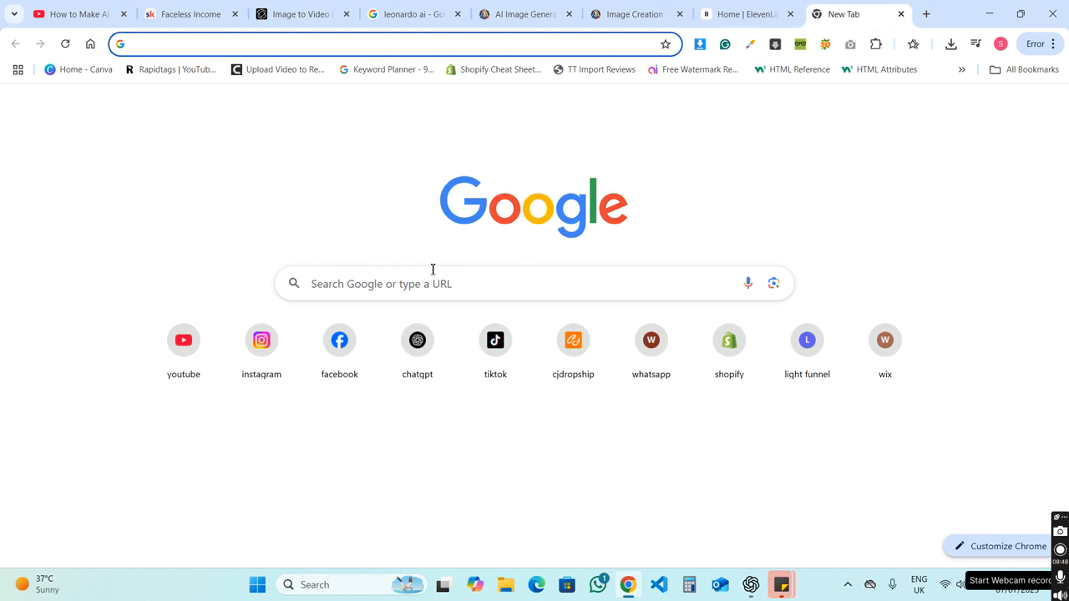
Search Google in the browser for "vidu q1 ai" and open the Vidu AI video generator site
left_click(444, 280)
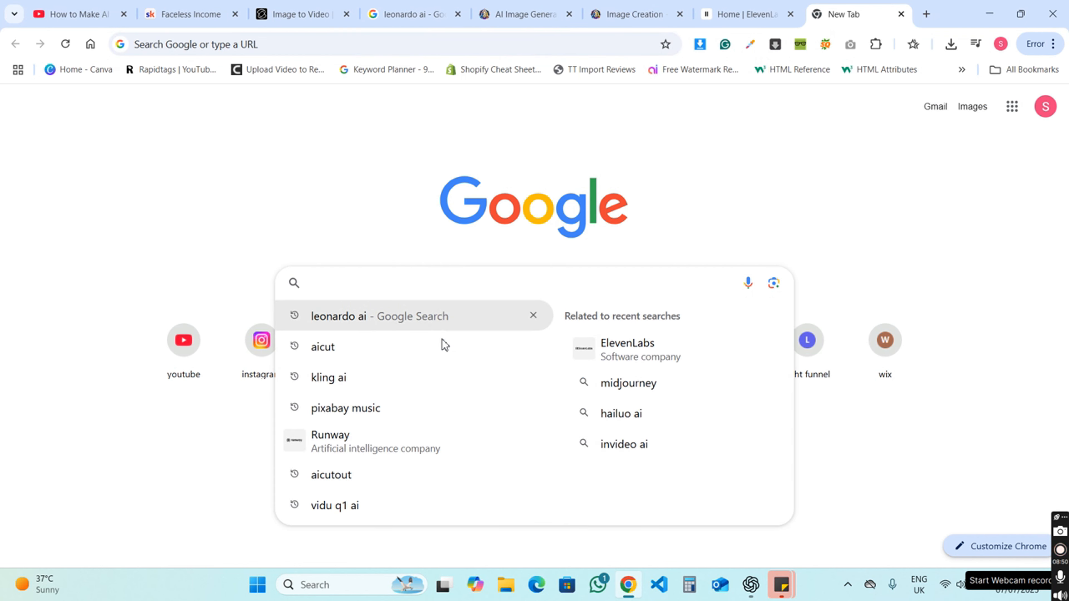
left_click(462, 501)
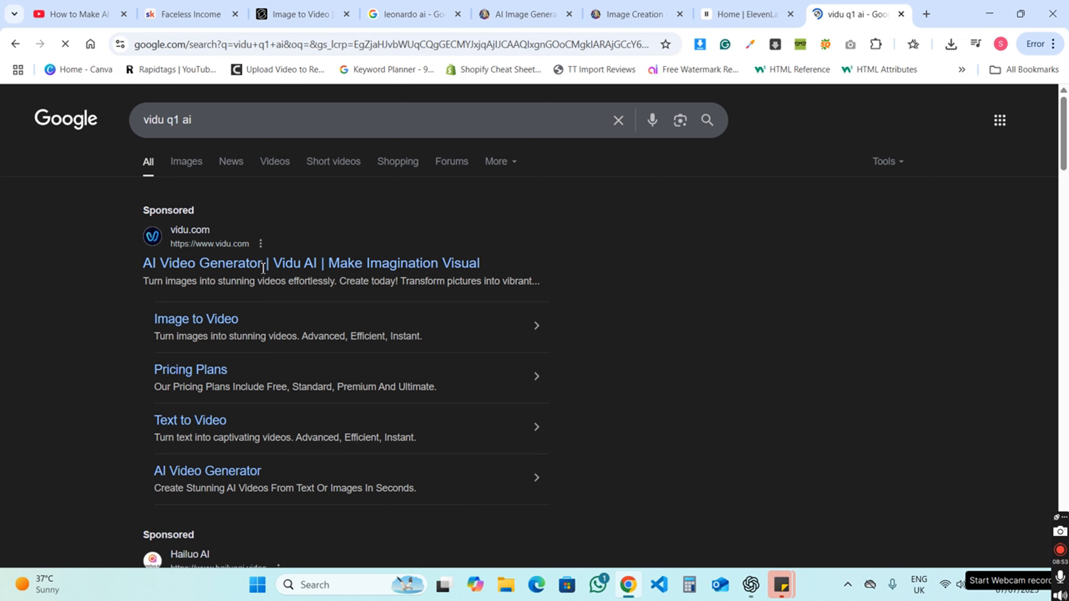
left_click(265, 265)
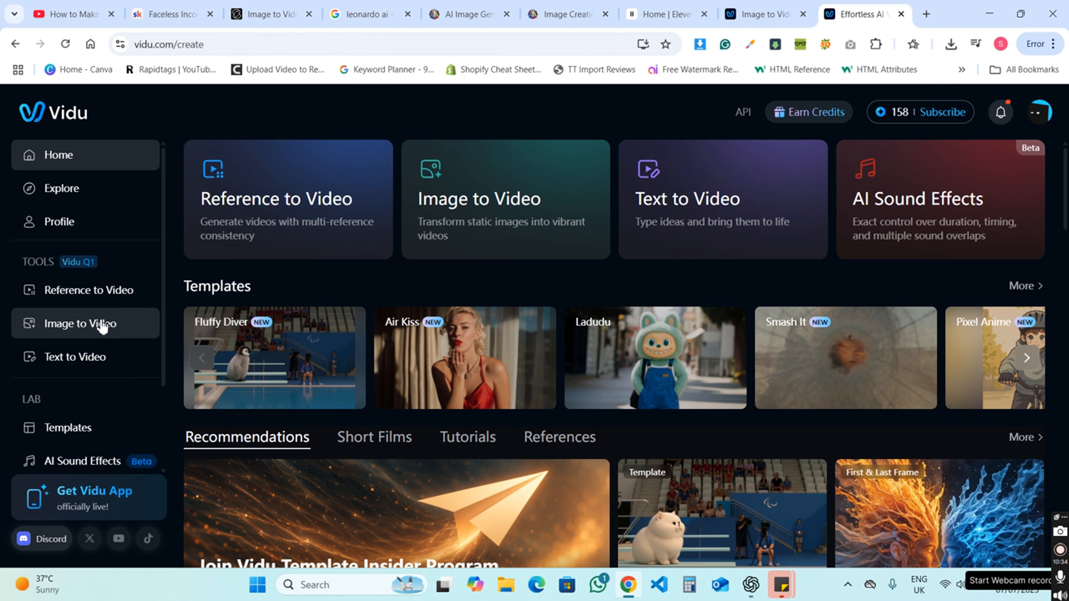
Open Vidu's Reference to Video tool and upload the Leonardo_Lightning_XL_A_hooded_librarian_walking_alone_through_0 image from Downloads as a reference
left_click(102, 325)
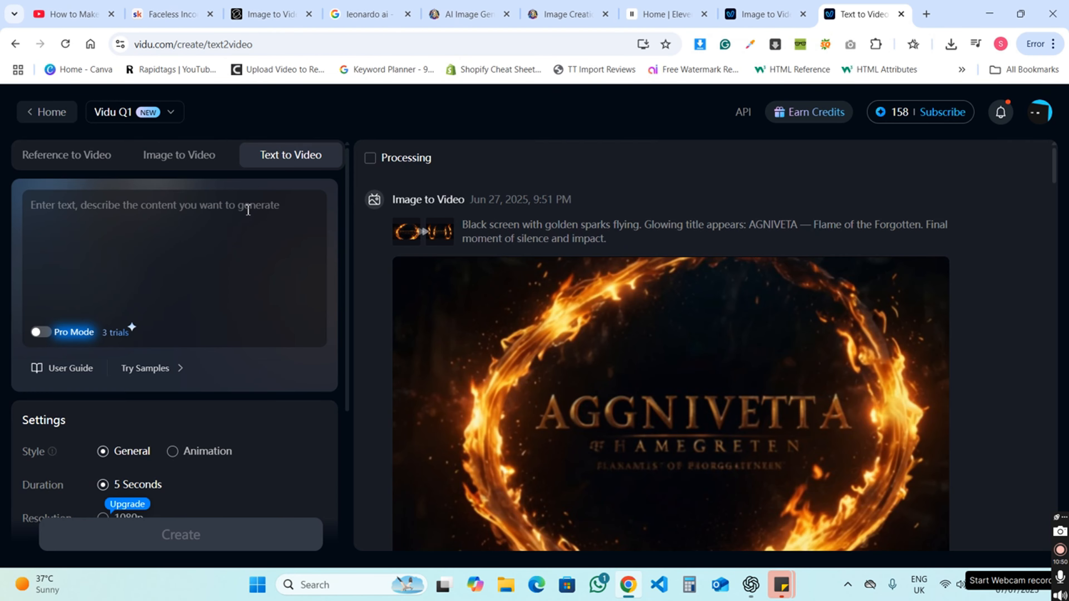
left_click(77, 164)
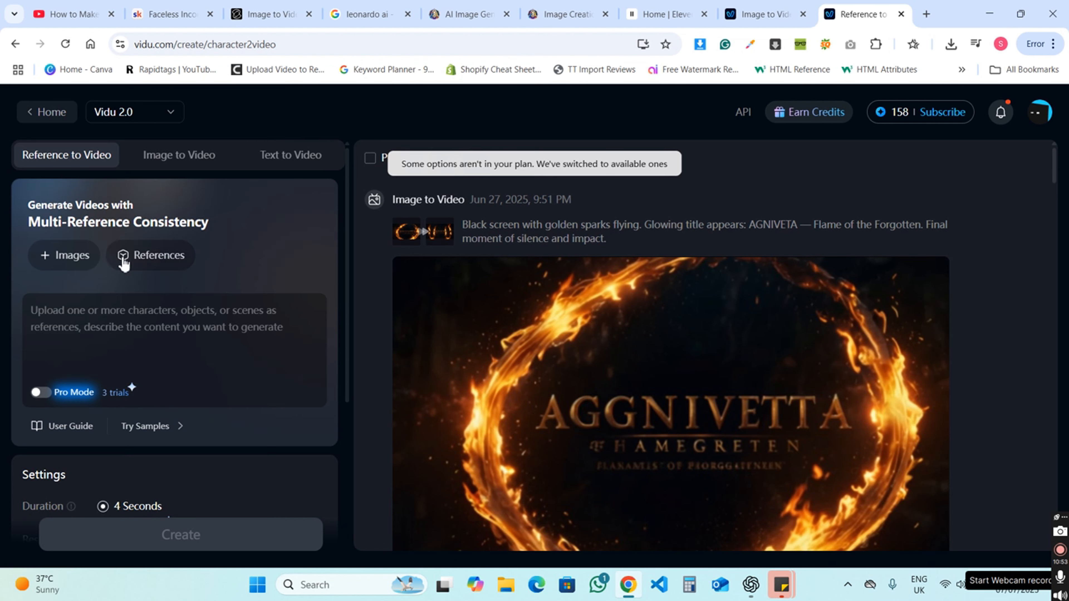
left_click(182, 271)
left_click(293, 178)
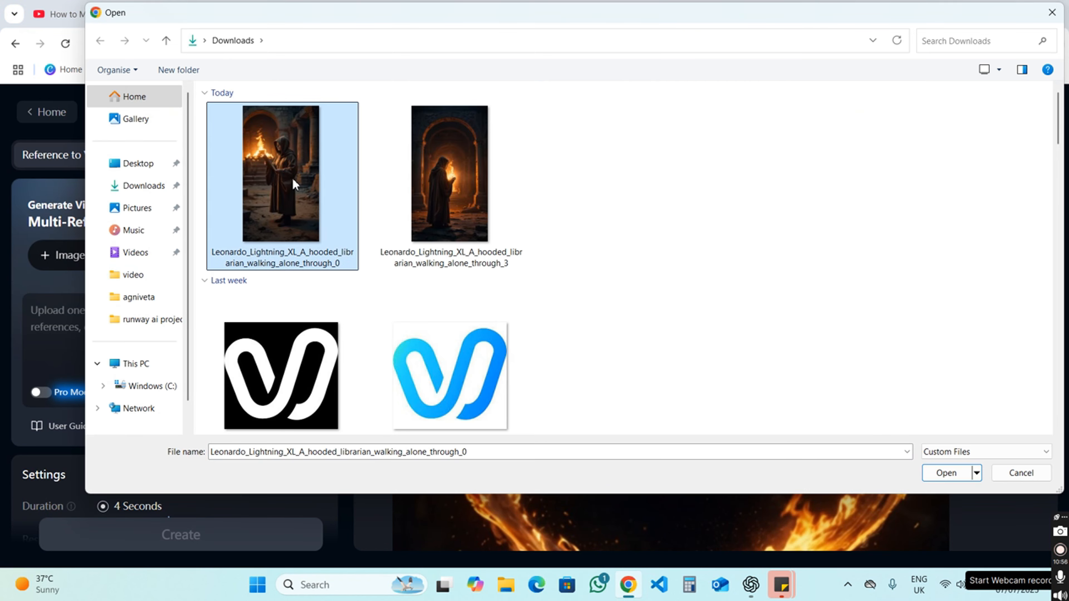
left_click(947, 472)
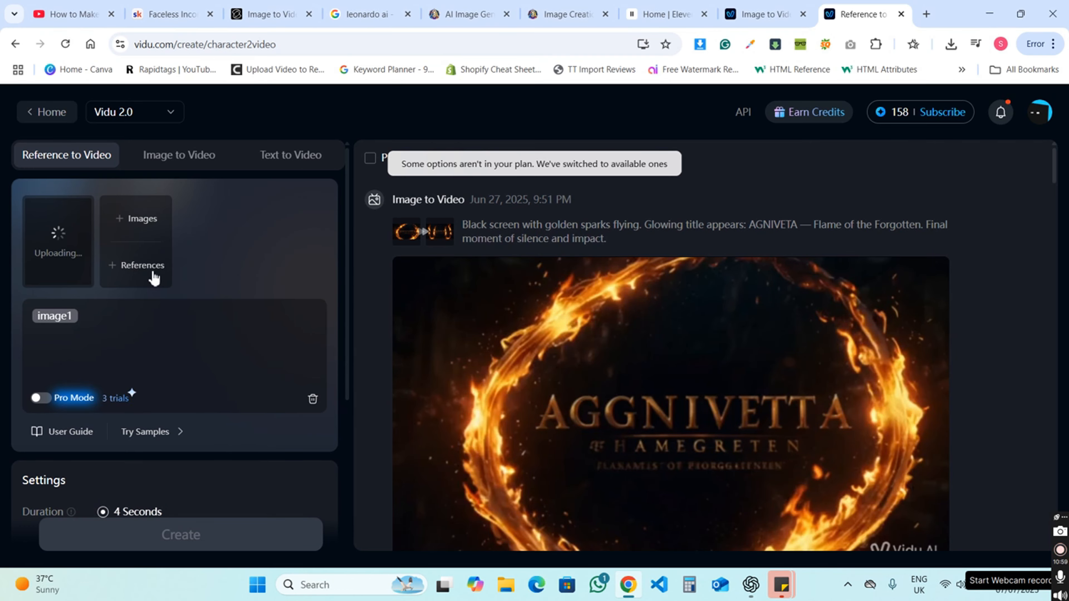
Add Leonardo_Lightning_XL_A_hooded_librarian_walking_alone_through_3 as the second reference image
left_click(146, 220)
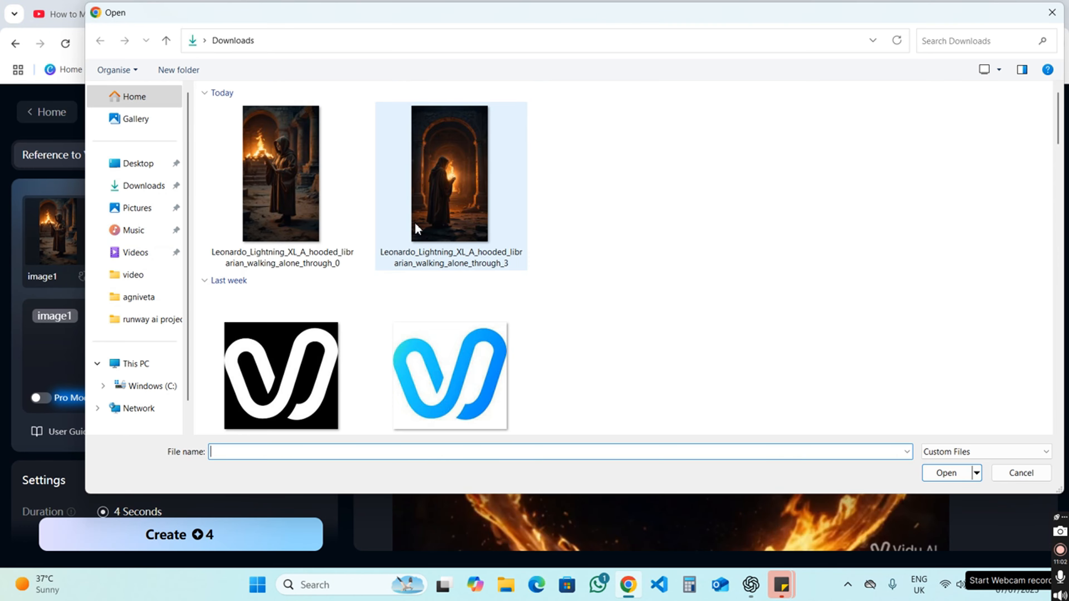
left_click(450, 232)
left_click(948, 476)
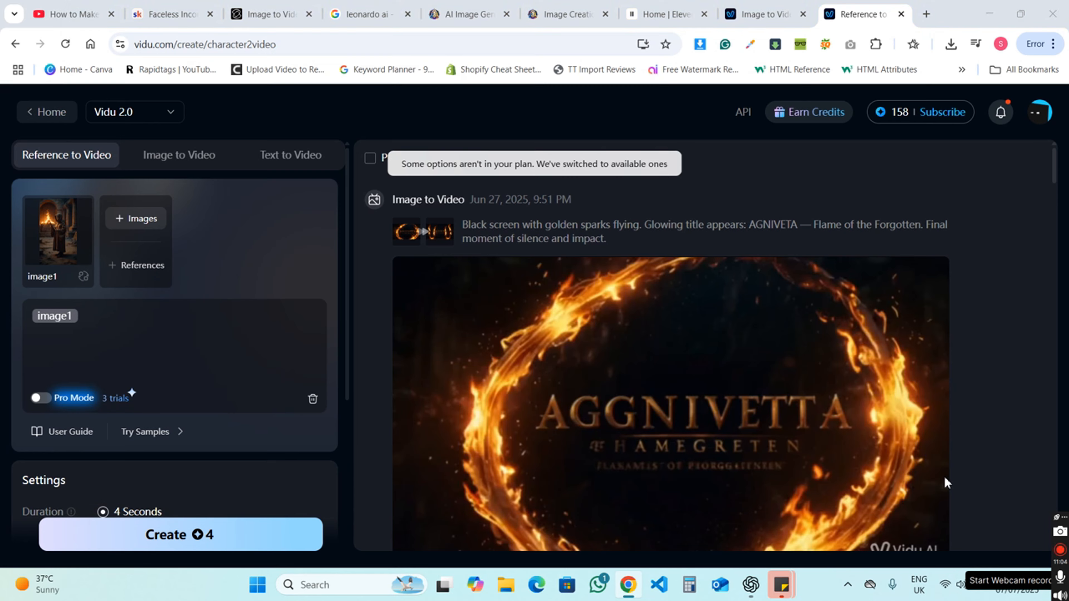
Paste the copied librarian video prompt and generate the video at 720p resolution with a 9:16 aspect ratio
left_click(111, 362)
key("ctrl+v")
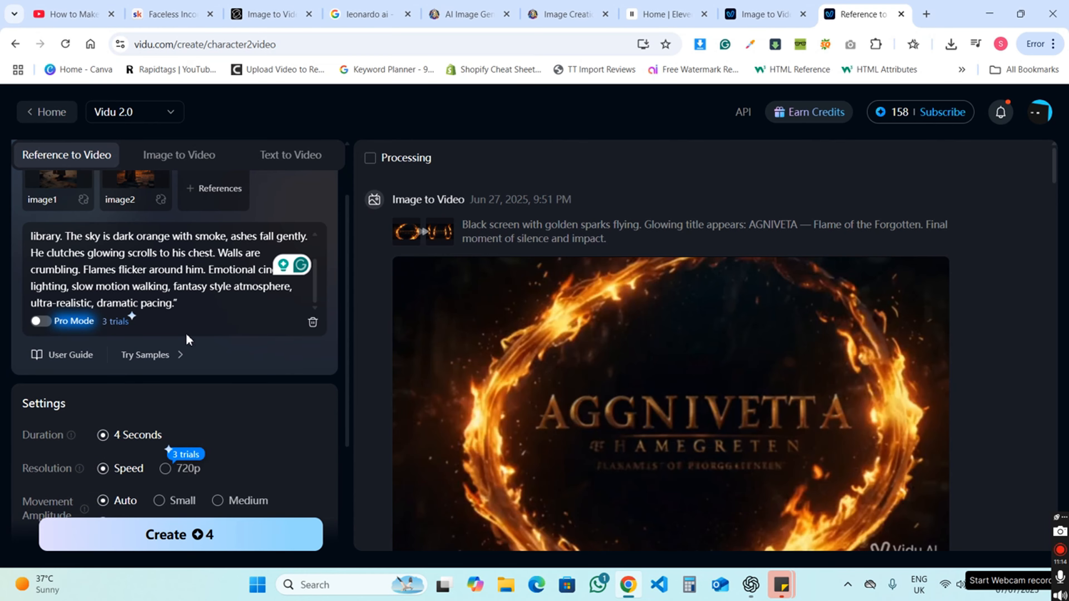
scroll(191, 370, "down", 5)
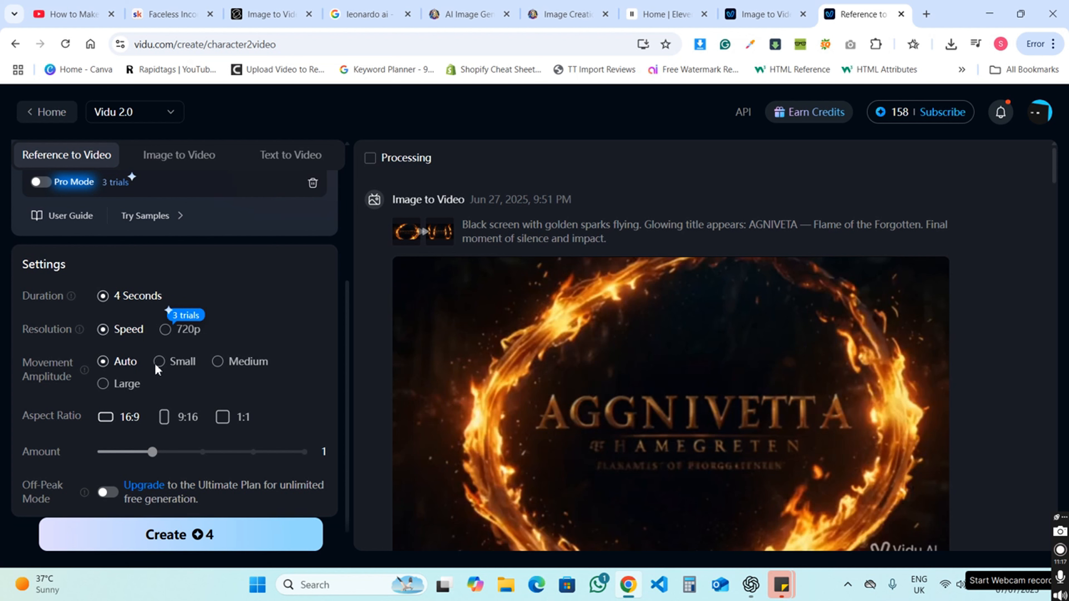
scroll(177, 374, "down", 1)
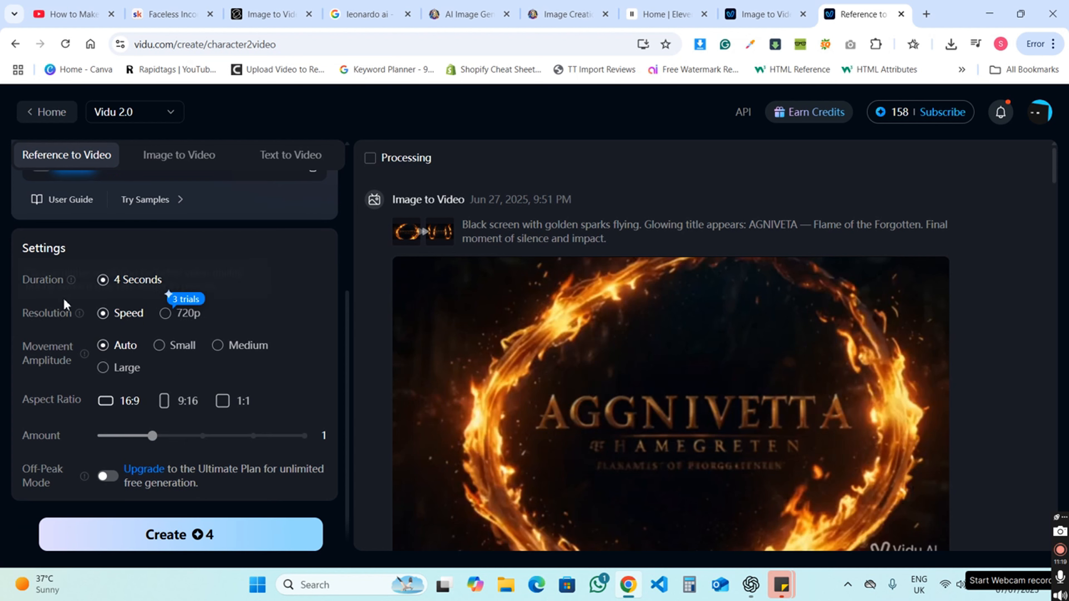
left_click(169, 404)
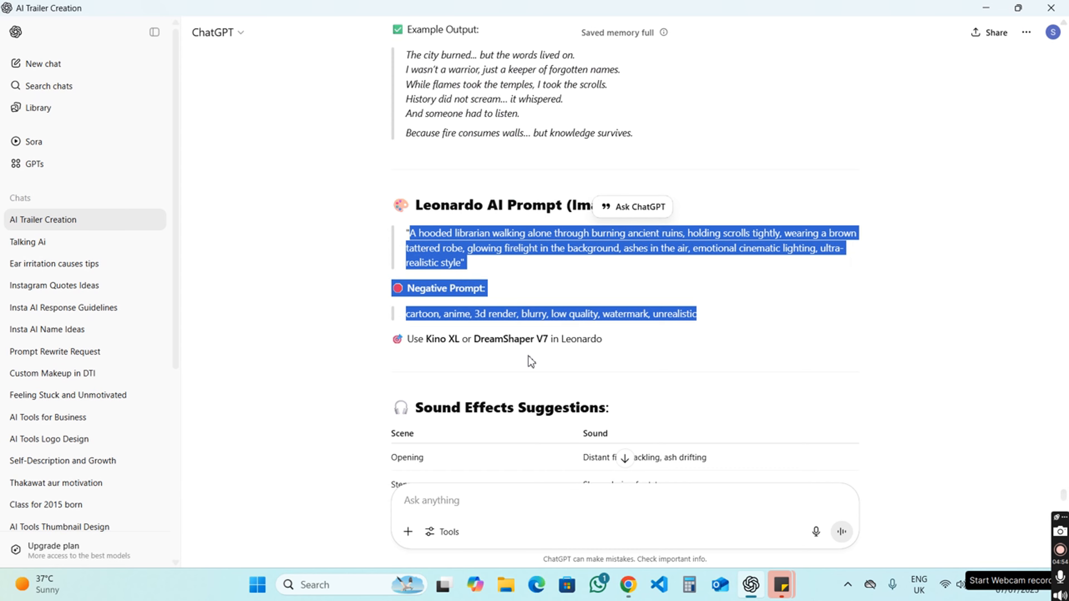
scroll(528, 355, "down", 3)
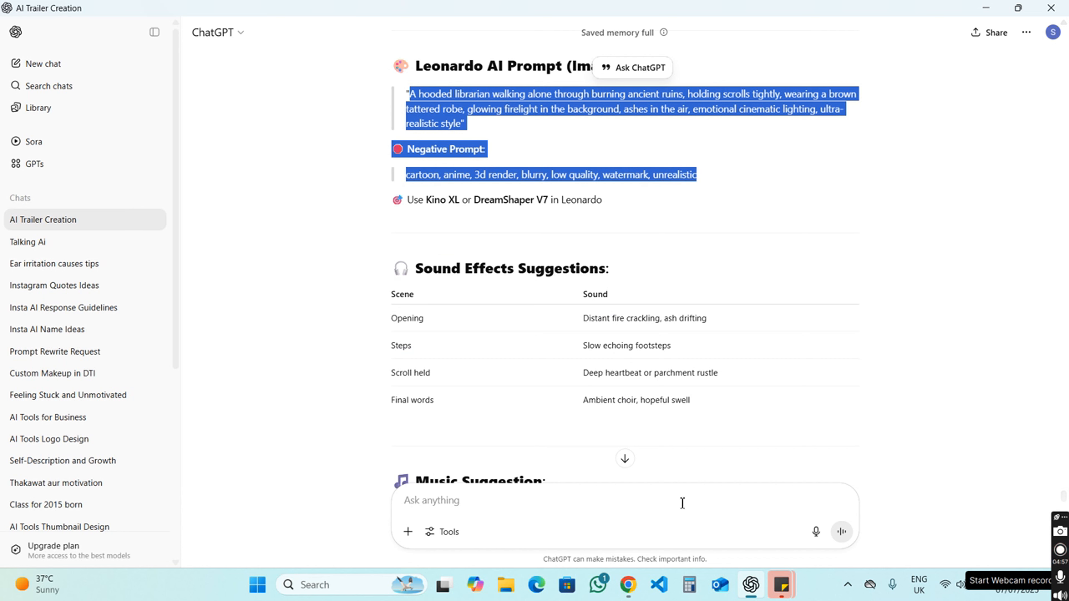
mouse_move(639, 587)
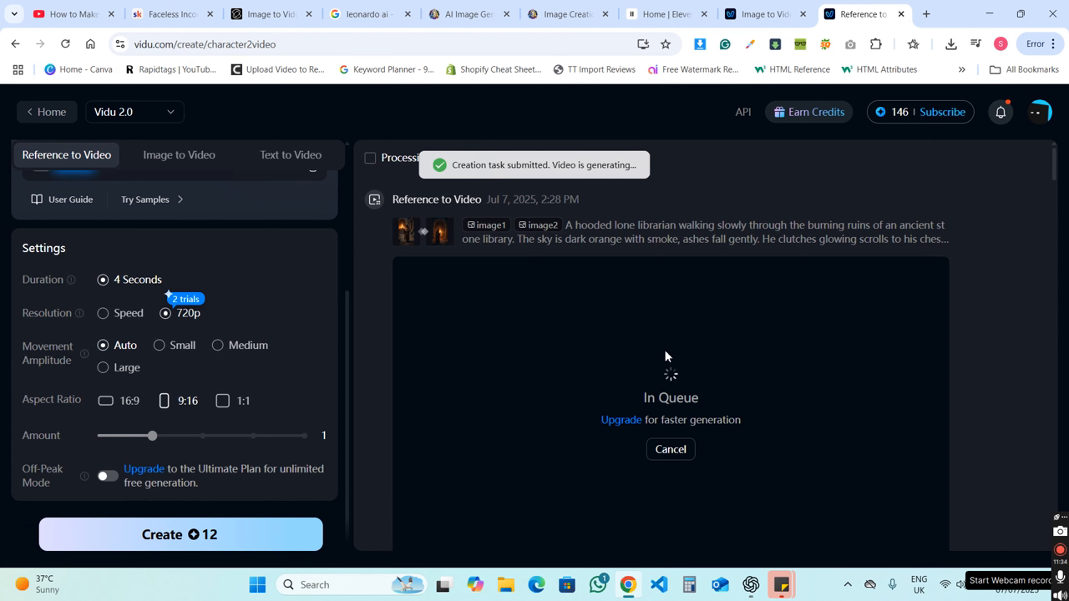
Download the generated librarian video with watermark and dismiss the subscription plans offer
scroll(667, 355, "down", 2)
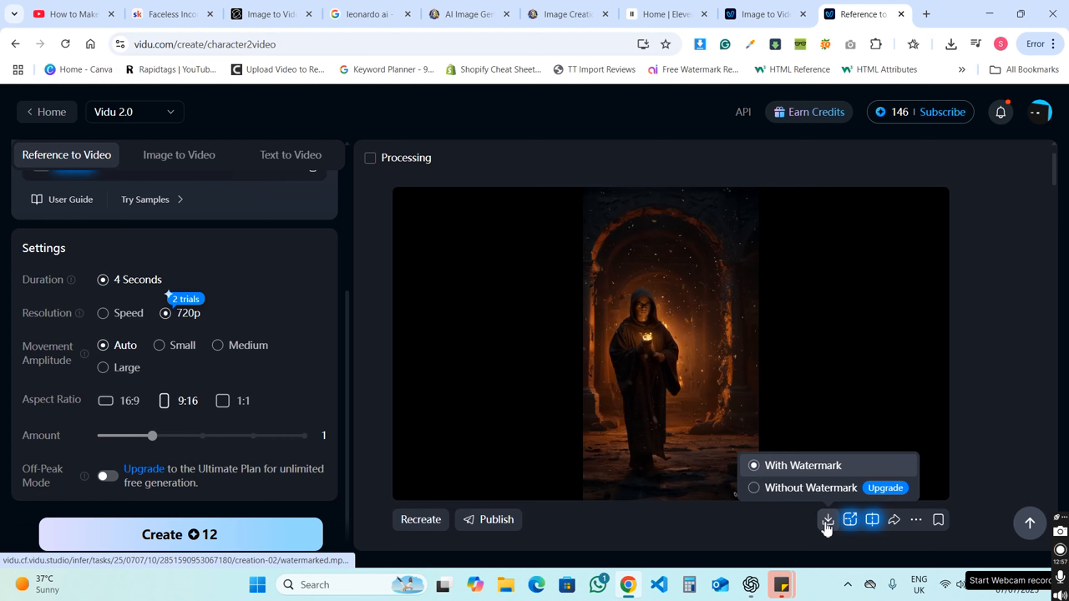
left_click(827, 526)
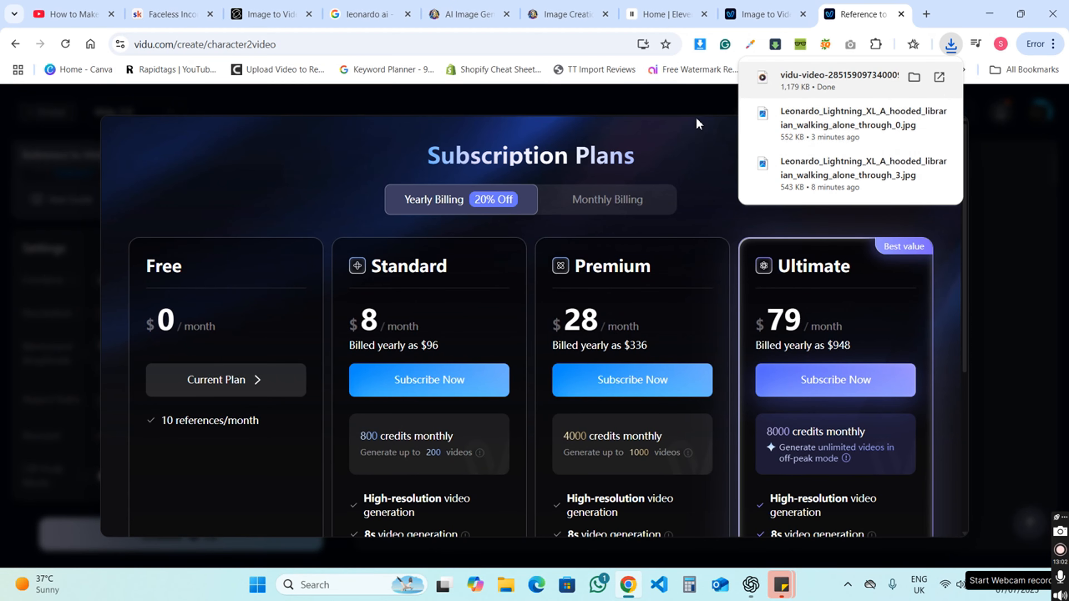
left_click(709, 103)
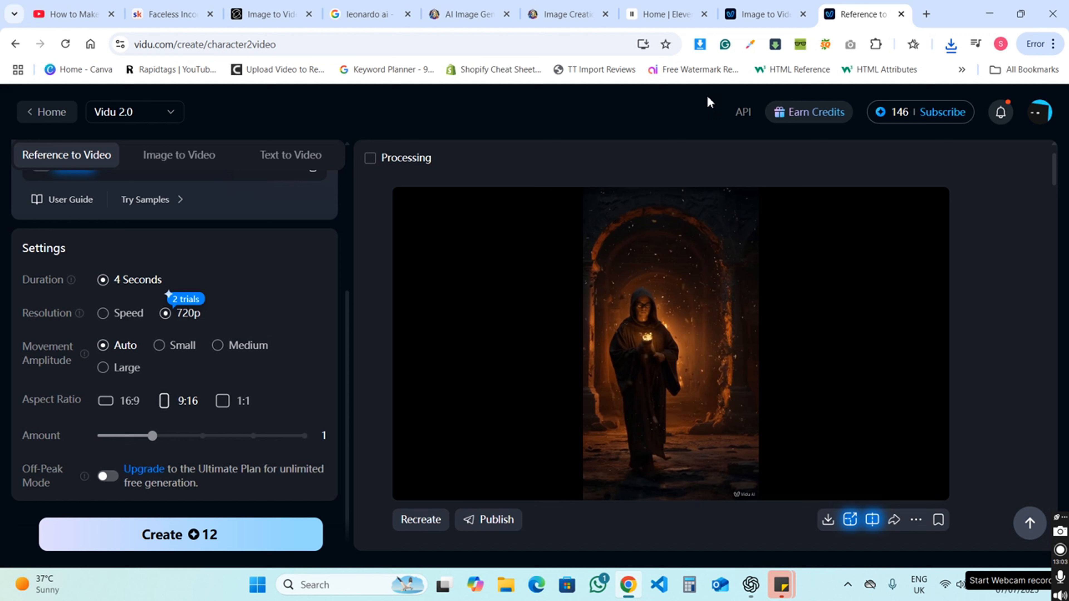
Switch to ChatGPT and copy the opening sound suggestion "Distant fire crackling, ash drifting" from the sound effects table
left_click(752, 596)
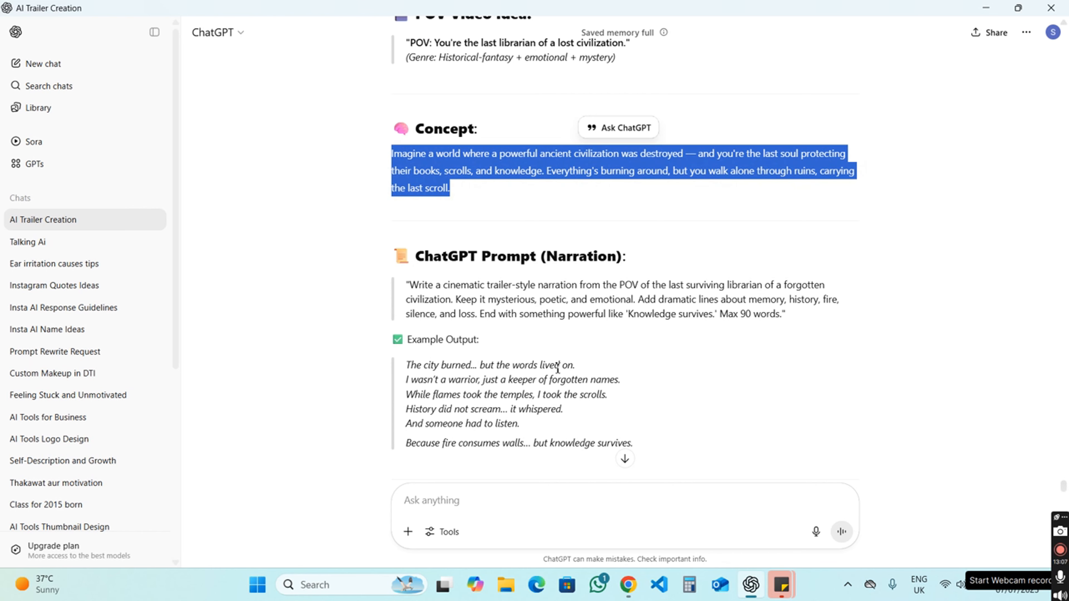
scroll(632, 381, "down", 5)
scroll(647, 393, "down", 5)
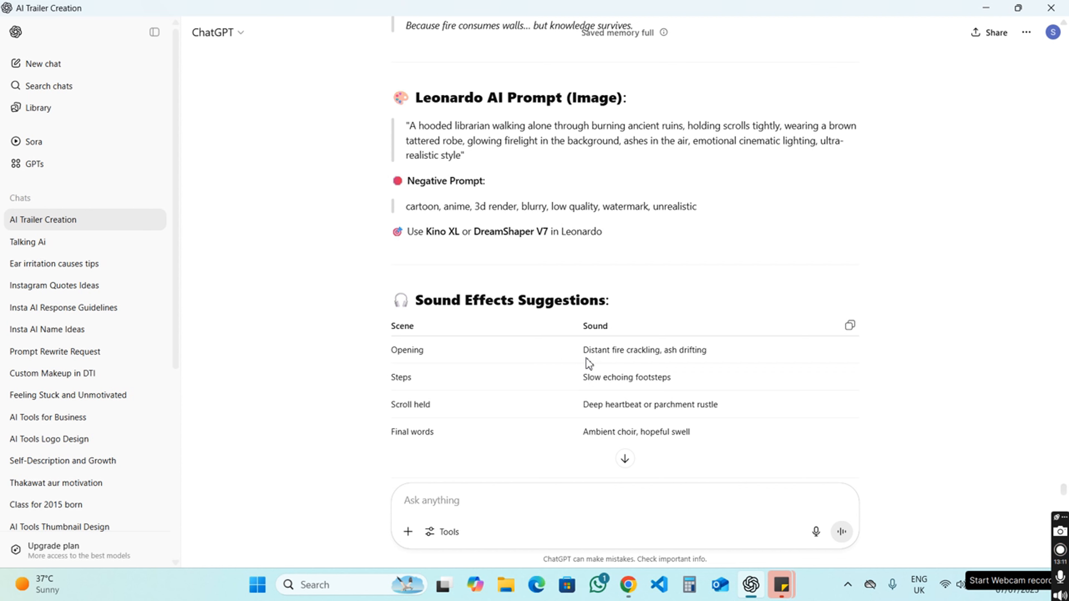
left_click_drag(588, 352, 701, 353)
right_click(701, 356)
left_click(713, 368)
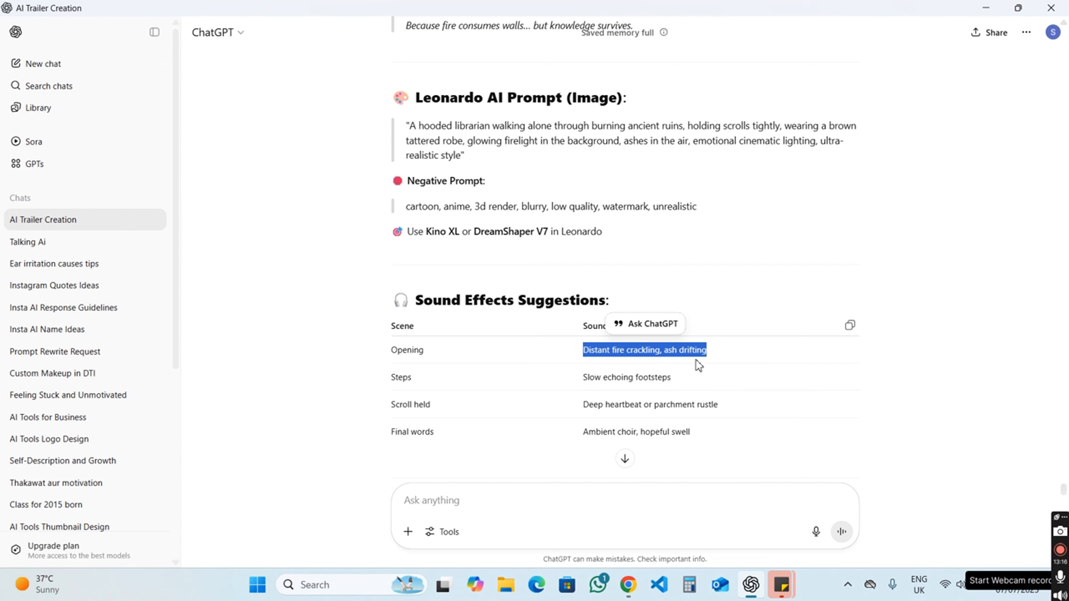
Find Pixabay's royalty-free music page through a Google search for "pixabay music" and search it for "Distant fire crackling, ash drifting"
key("alt+Tab")
left_click(451, 471)
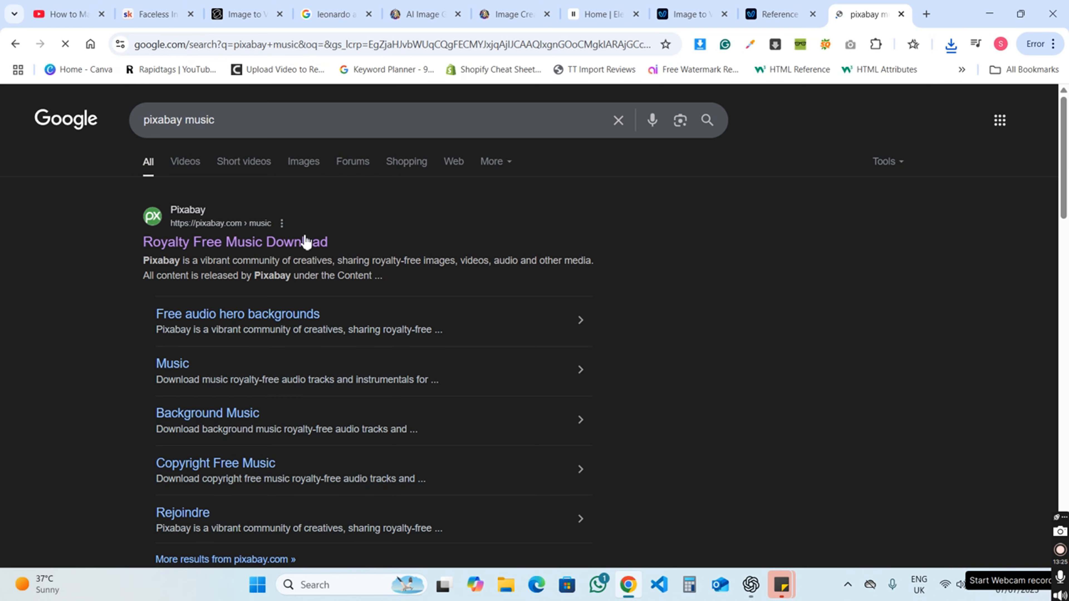
left_click(306, 243)
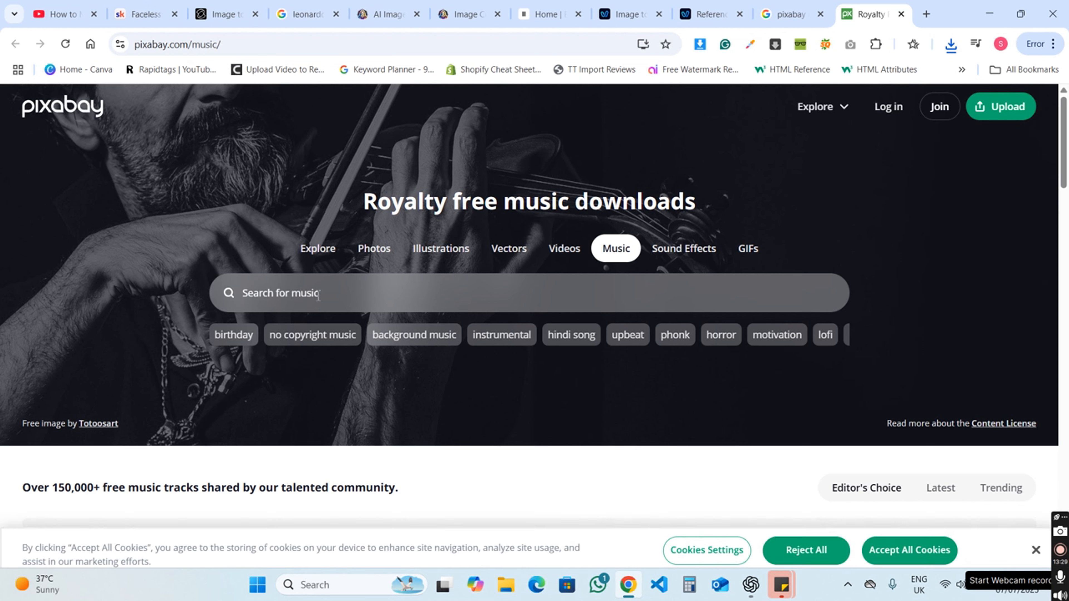
left_click(318, 296)
key("ctrl+v")
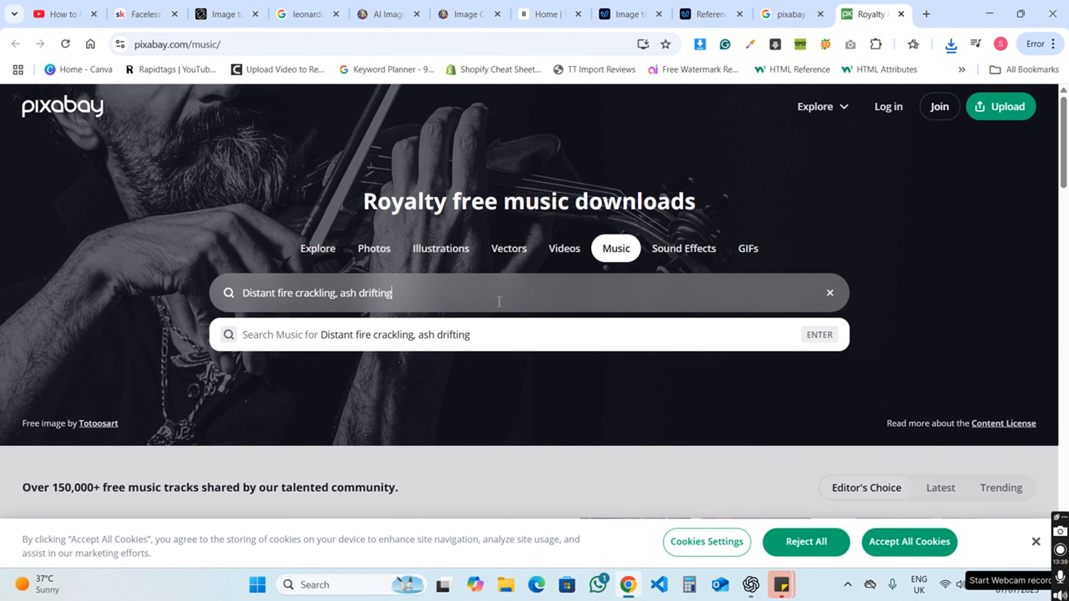
key("Return")
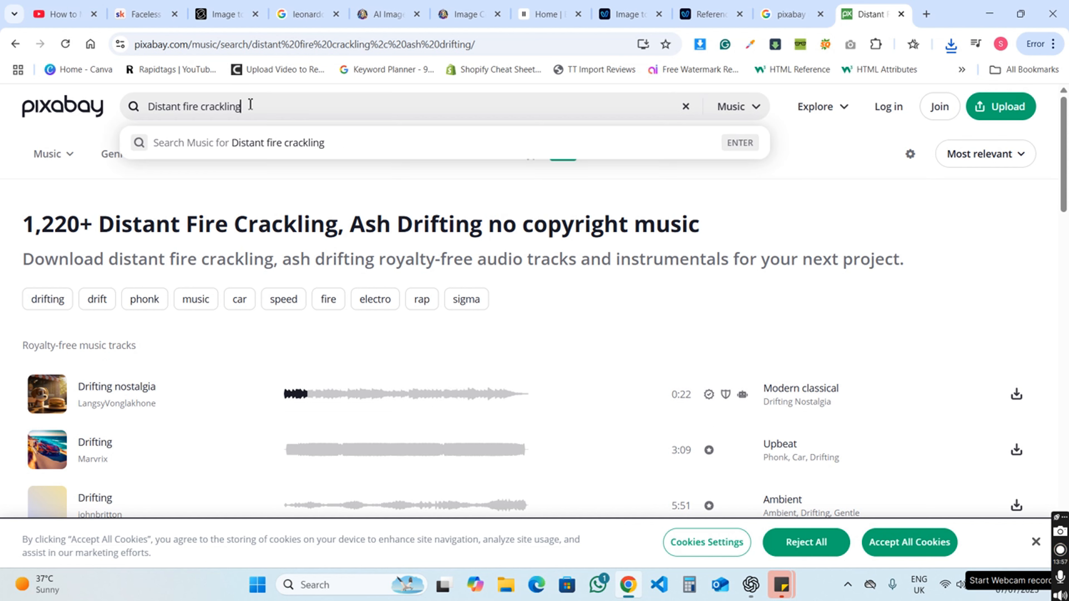
Shorten the music search to "Distant fire crackling" and download the Ambient Burning Castle track
key("Return")
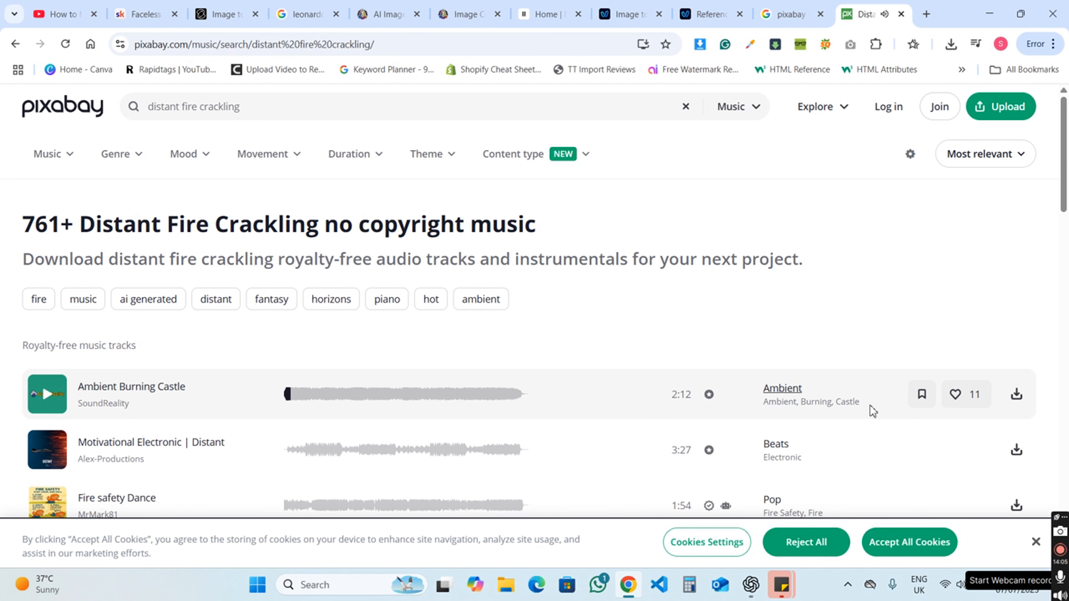
left_click(1010, 400)
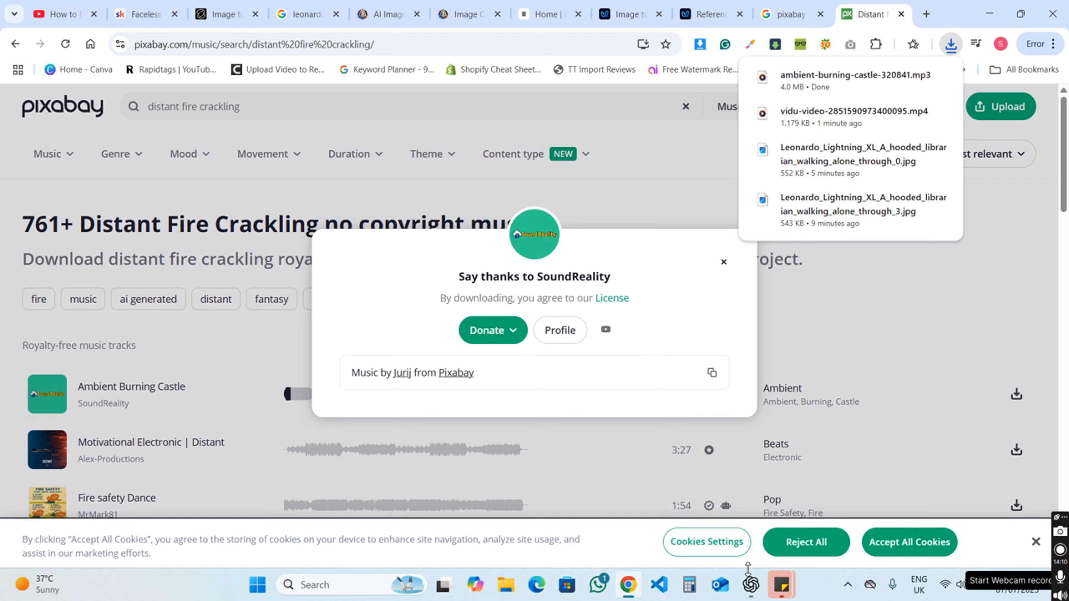
left_click(750, 585)
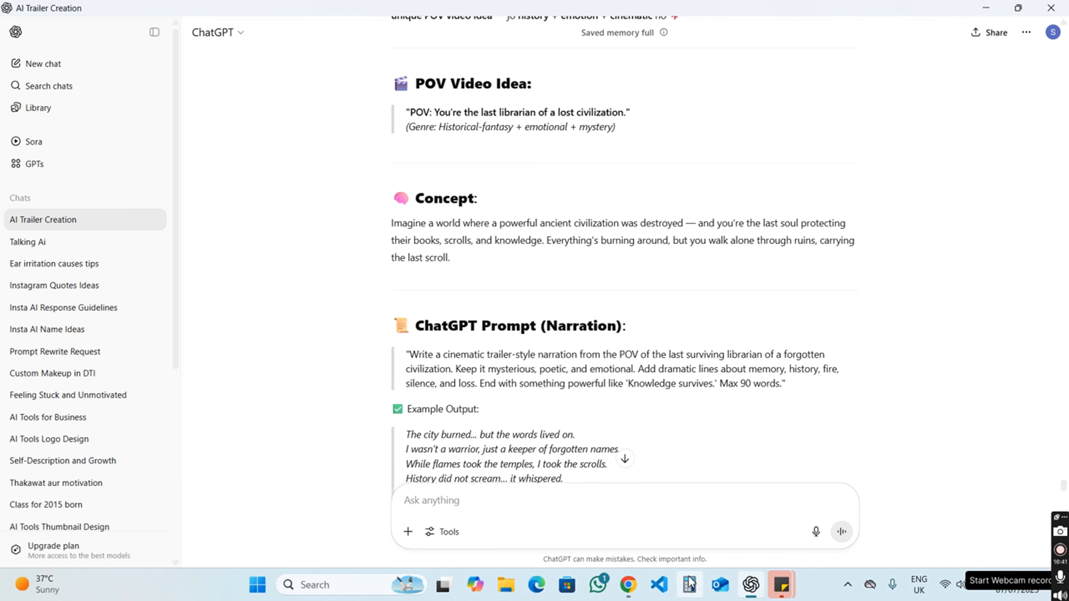
mouse_move(638, 593)
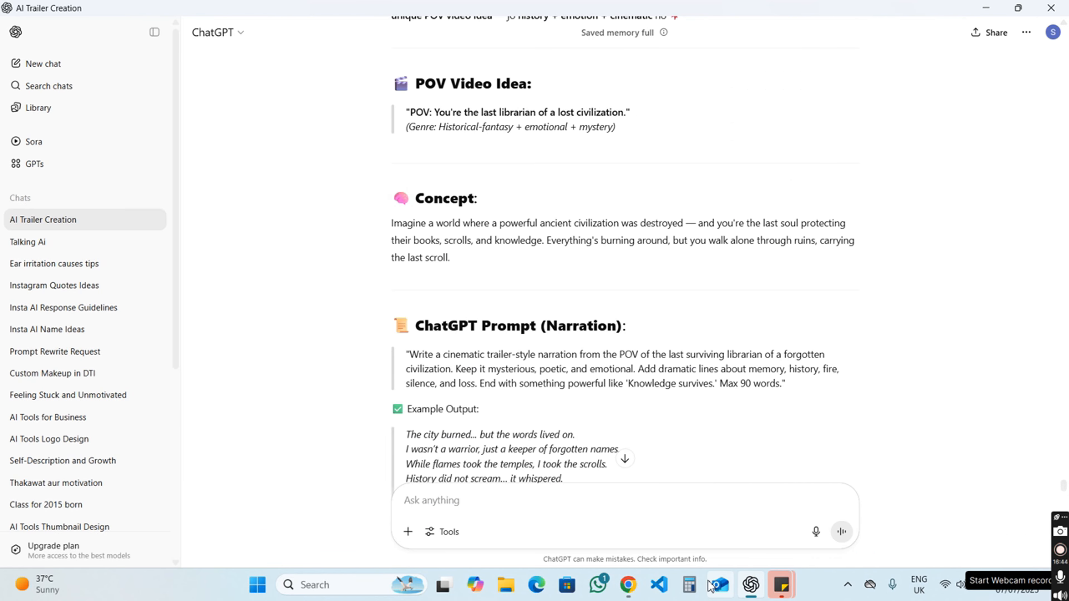
left_click(987, 10)
left_click(989, 11)
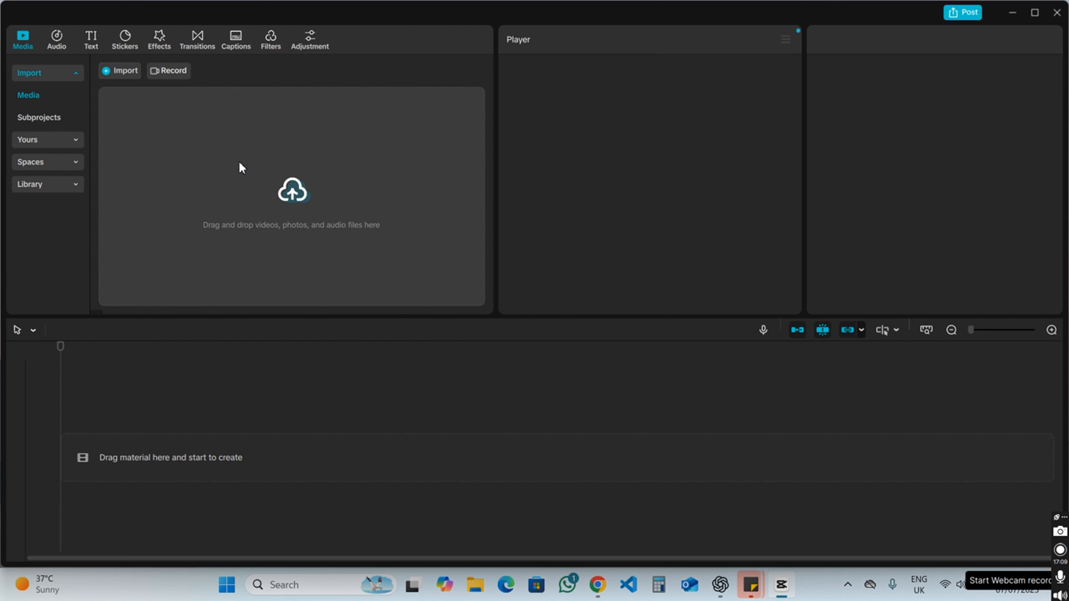
left_click(113, 75)
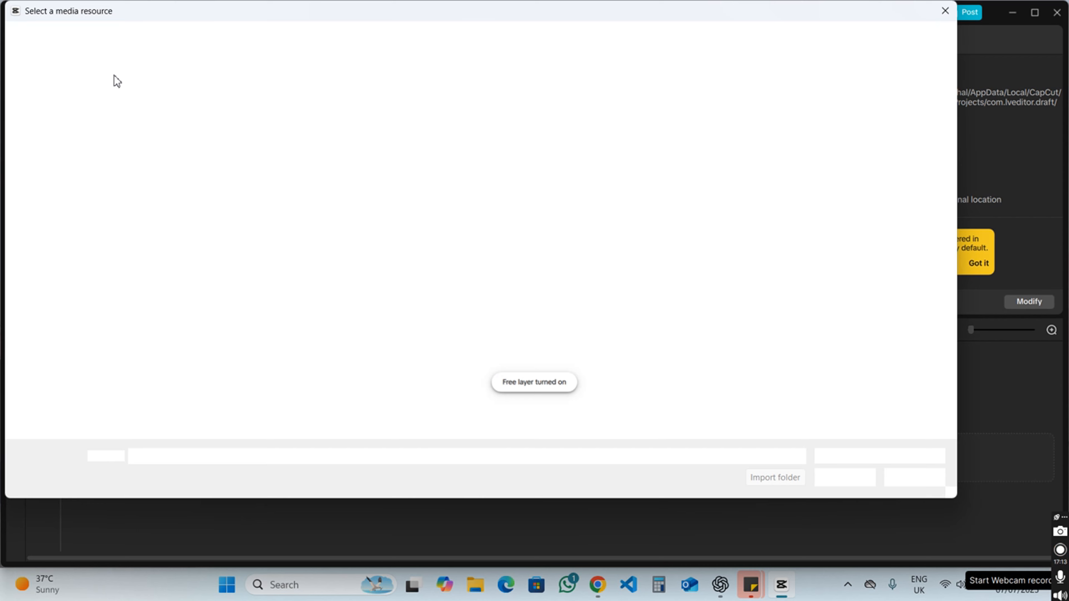
left_click(63, 183)
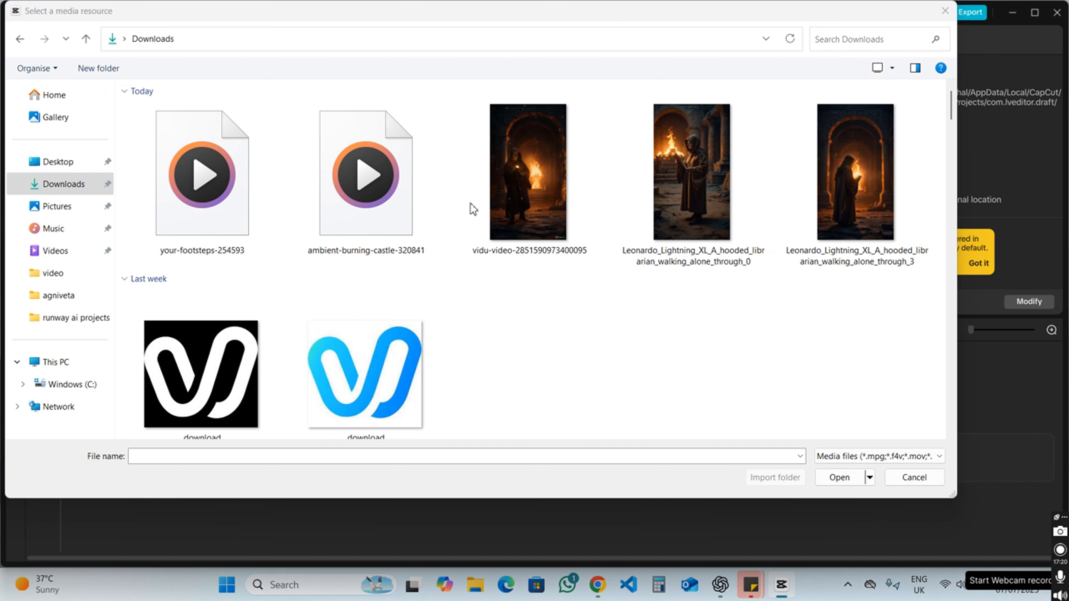
left_click(522, 188)
left_click(845, 483)
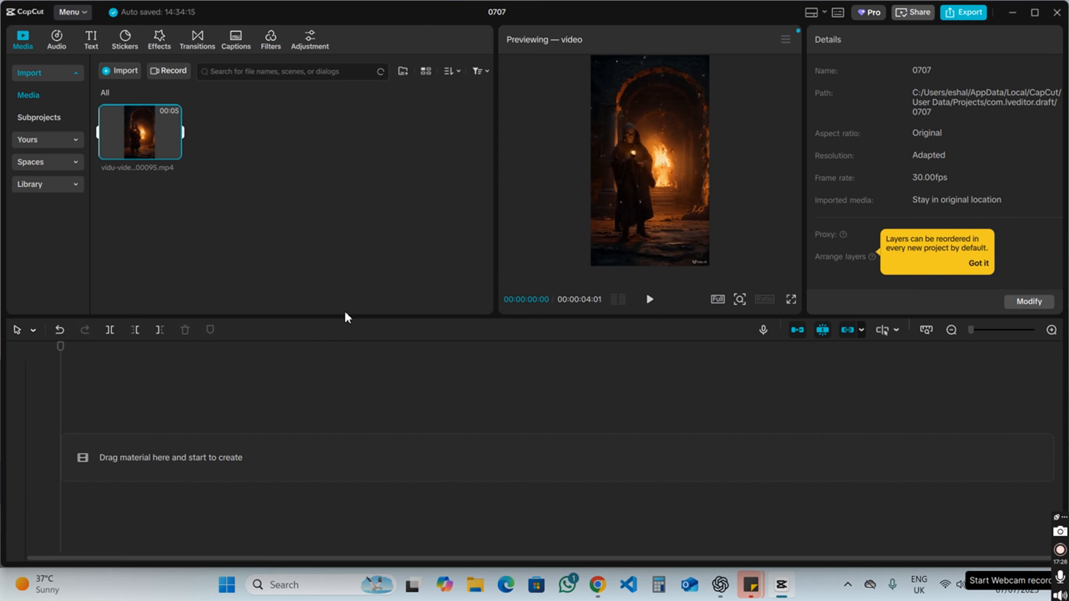
Import the ambient-burning-castle-320841 audio from Downloads and add the Vidu video clip to the timeline
left_click(106, 71)
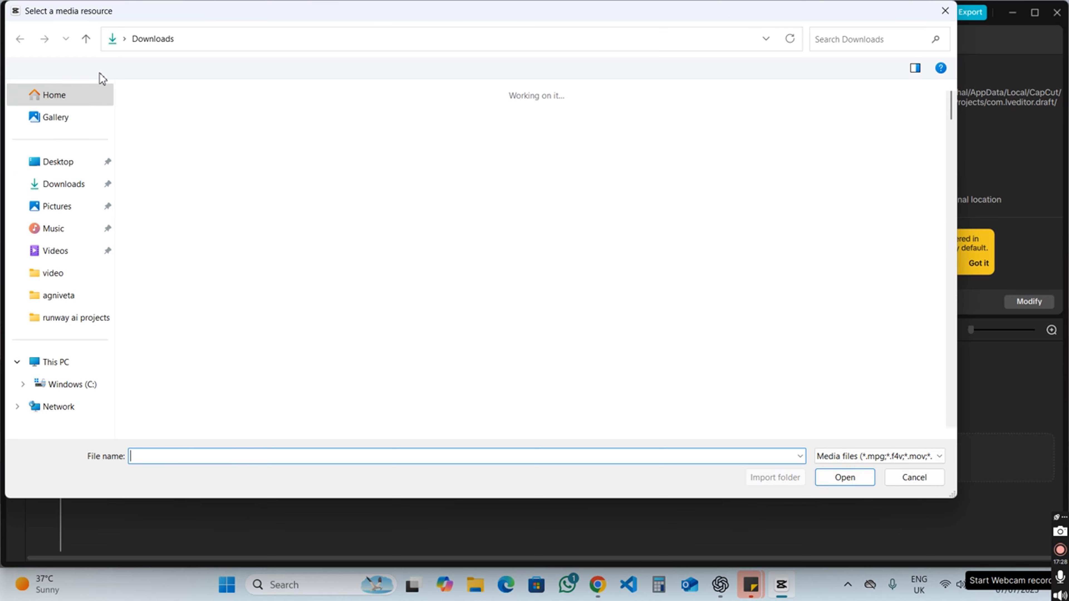
left_click(366, 181)
left_click(839, 478)
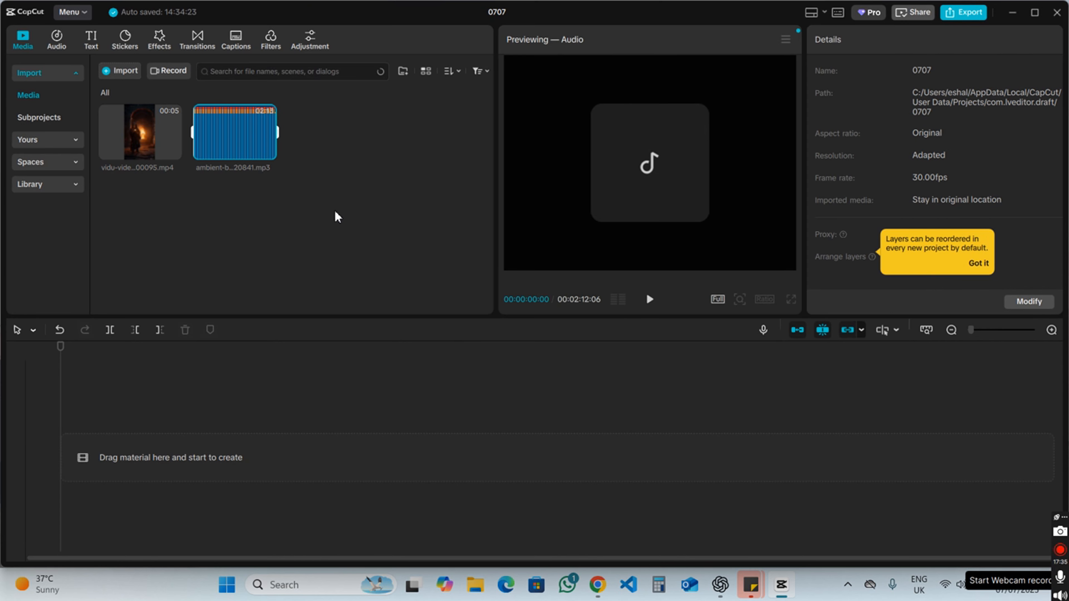
left_click(173, 152)
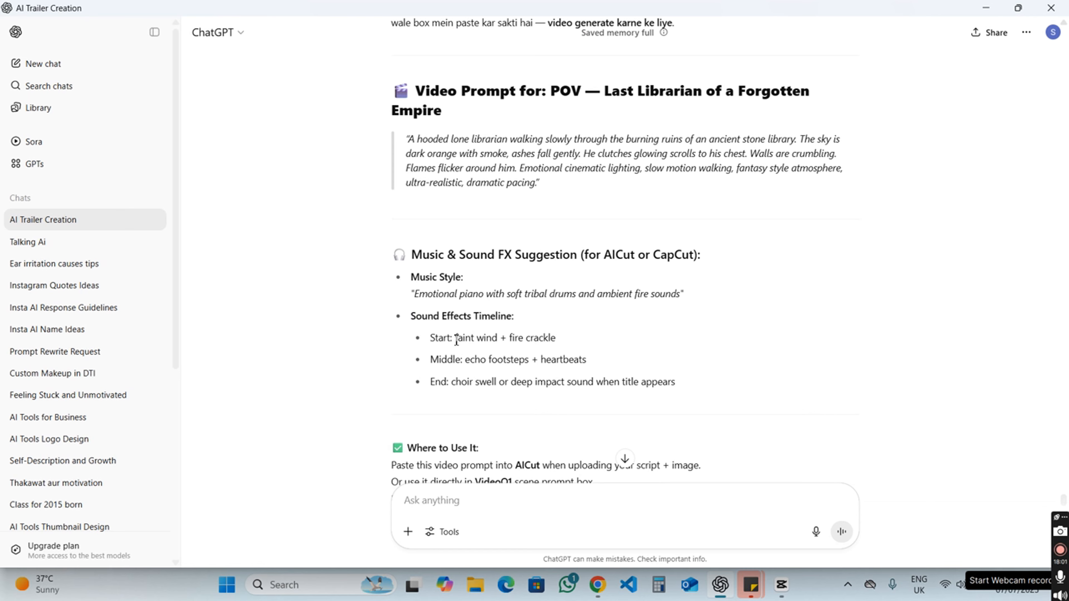
Copy "faint wind" from the sound effects timeline in ChatGPT and return to the CapCut project
left_click_drag(456, 339, 503, 340)
key("ctrl+c")
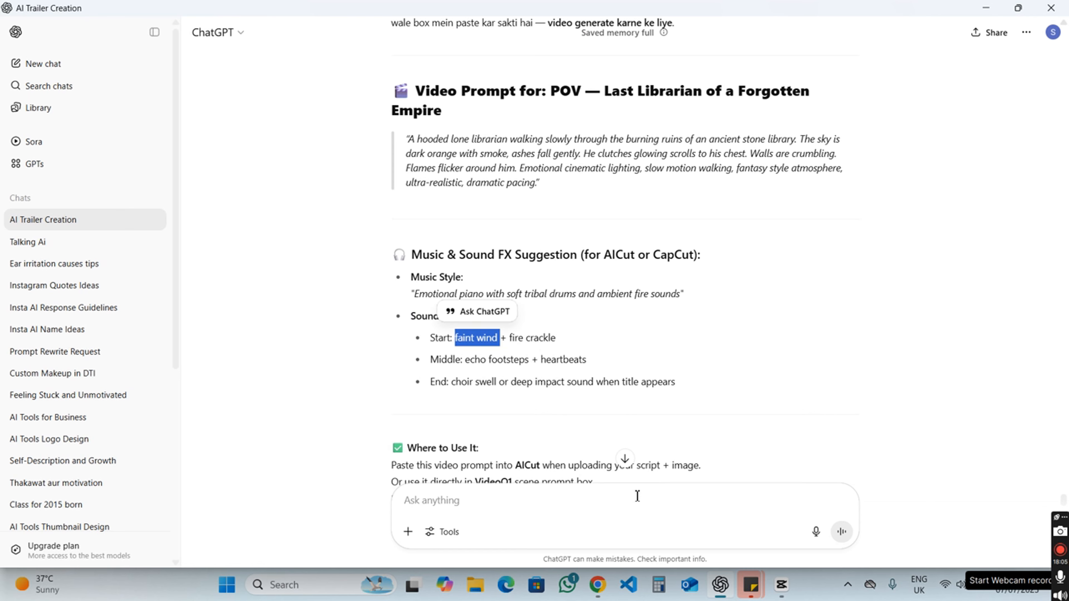
left_click(780, 587)
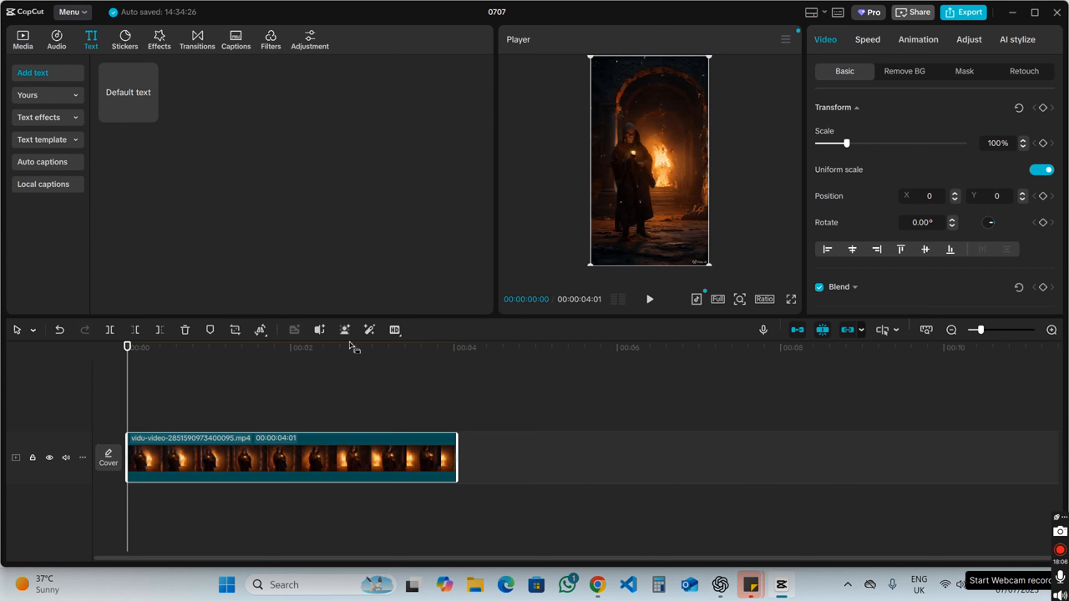
Search the audio library's music for "faint wind"
left_click(64, 46)
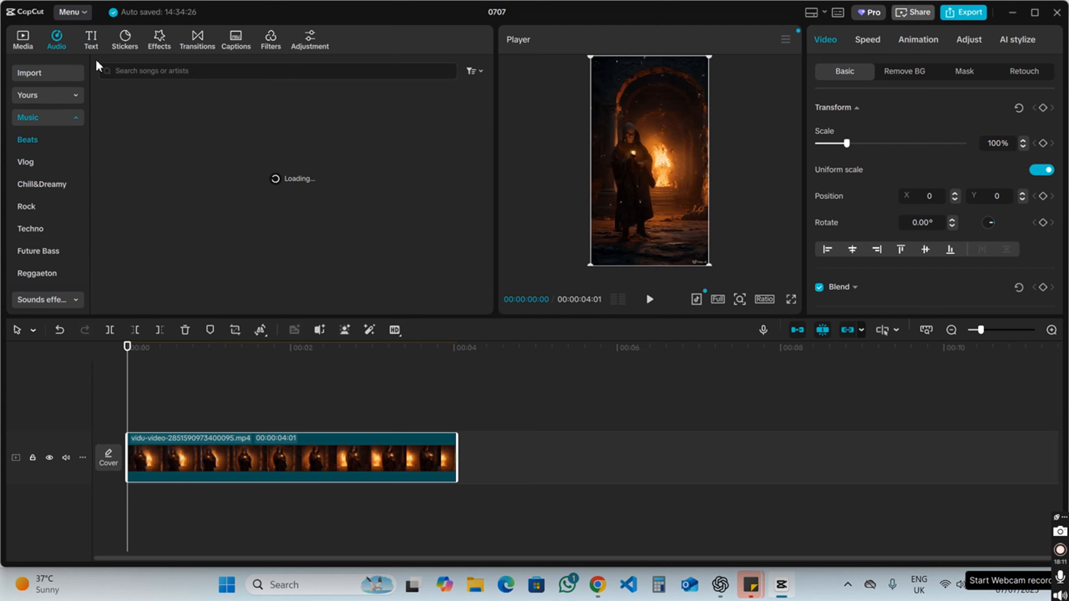
left_click(136, 72)
key("ctrl+v")
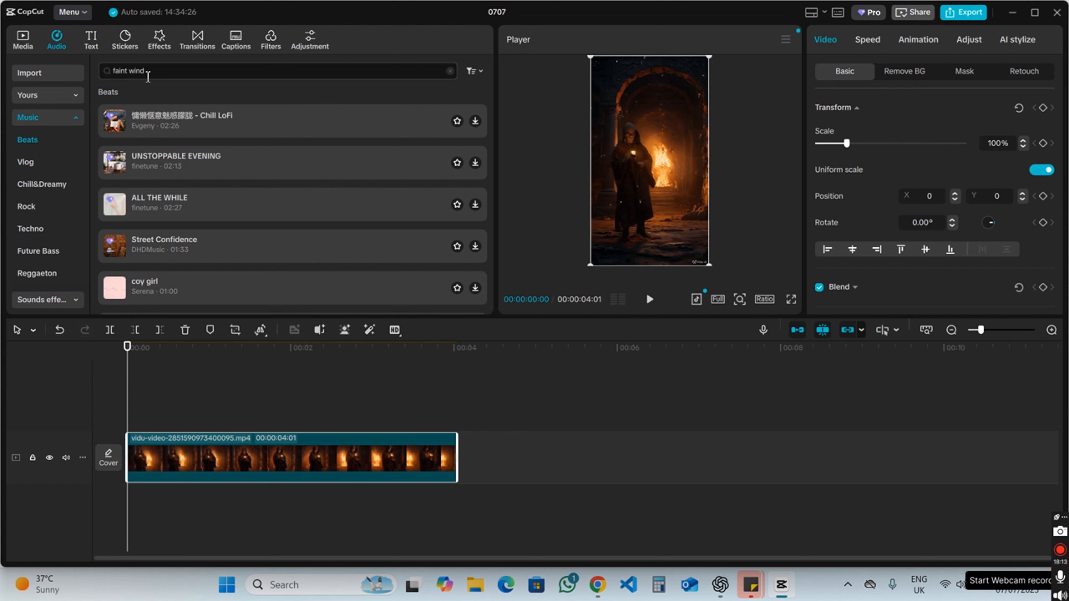
key("Return")
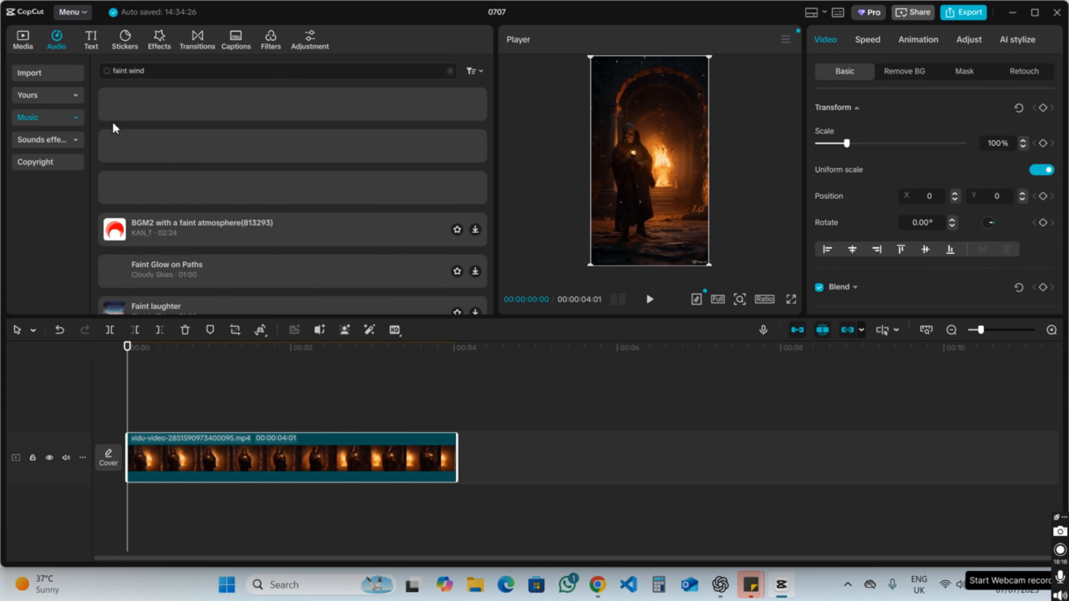
Shorten the music search to "wind", preview the results and add Wind (environmental sound) _Slightly stronger_000(985924) to the timeline
left_click_drag(129, 70, 113, 70)
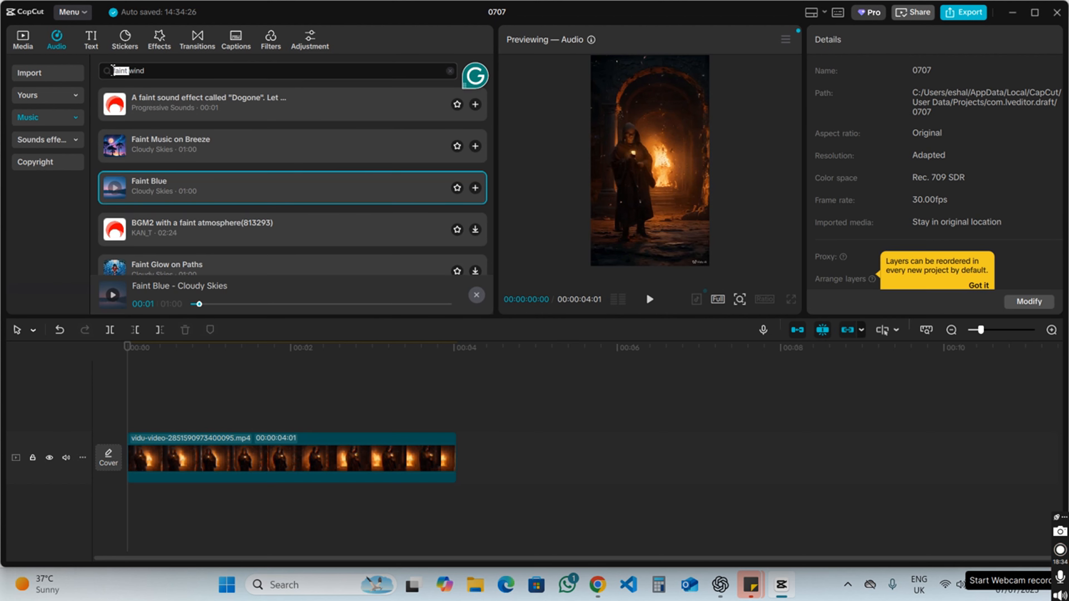
key("BackSpace")
key("Return")
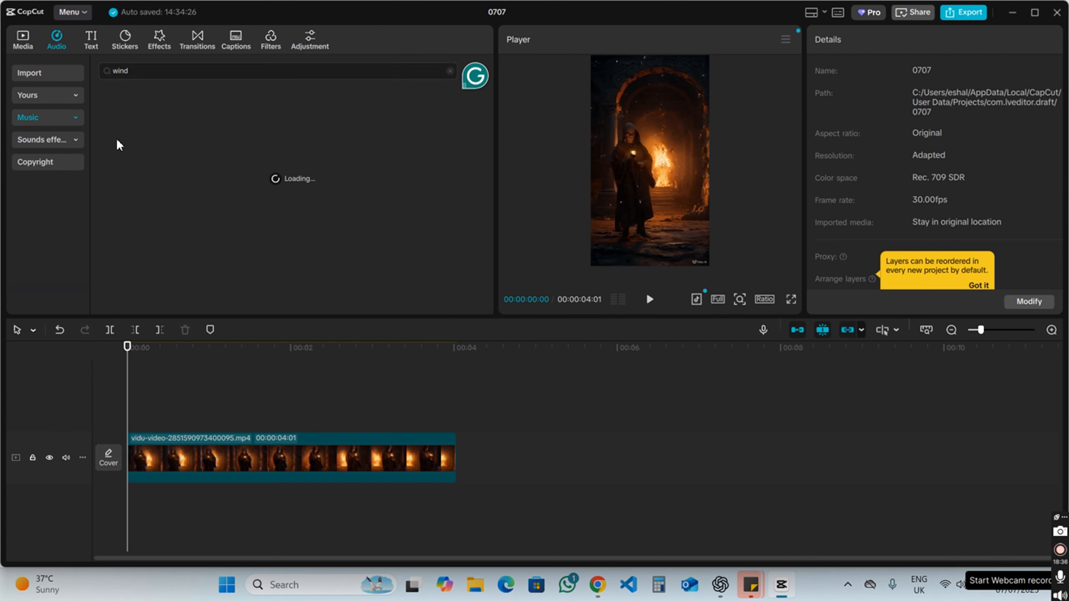
left_click(121, 113)
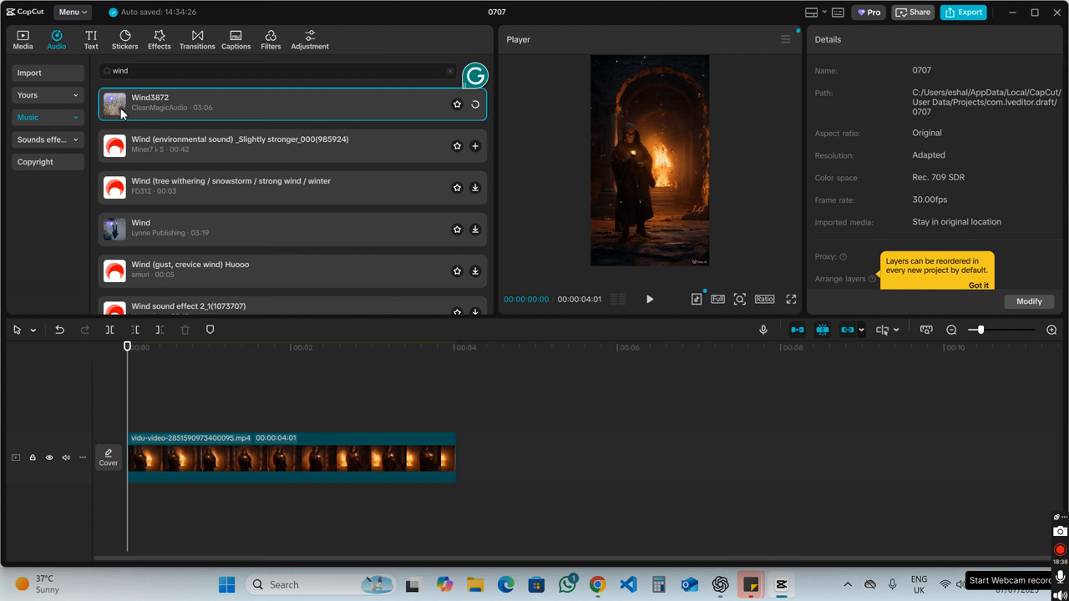
left_click(120, 148)
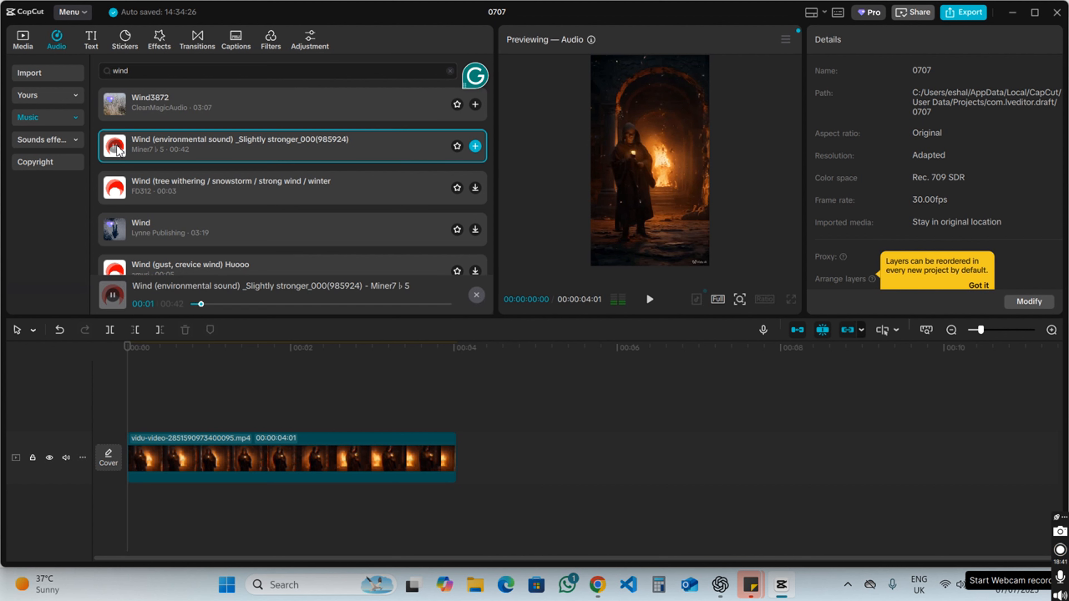
left_click(475, 146)
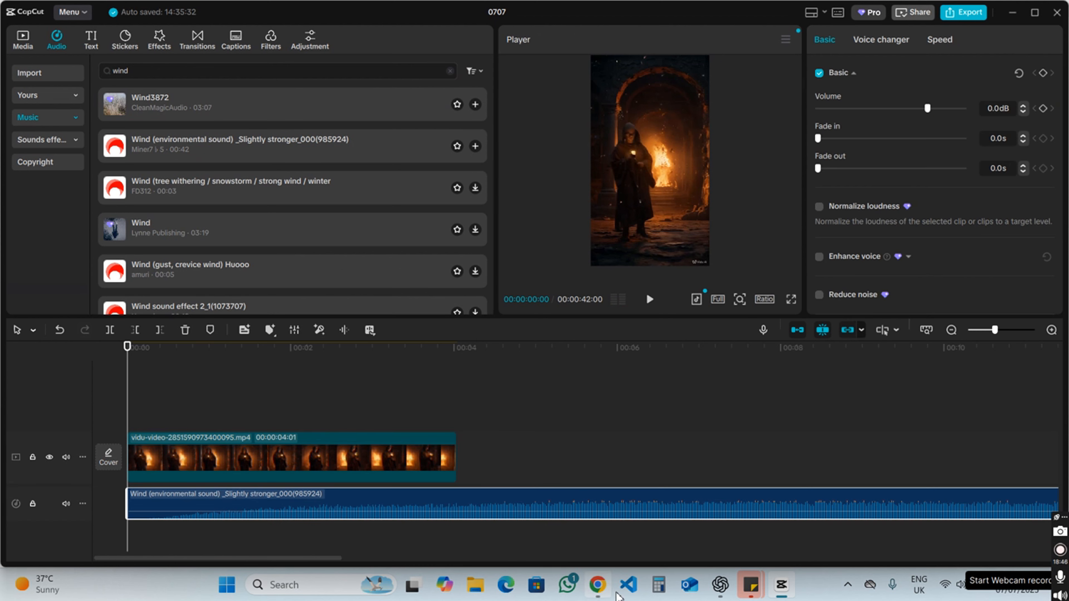
Copy "fire crackle" from the sound effects timeline in ChatGPT and return to the CapCut project
left_click(719, 590)
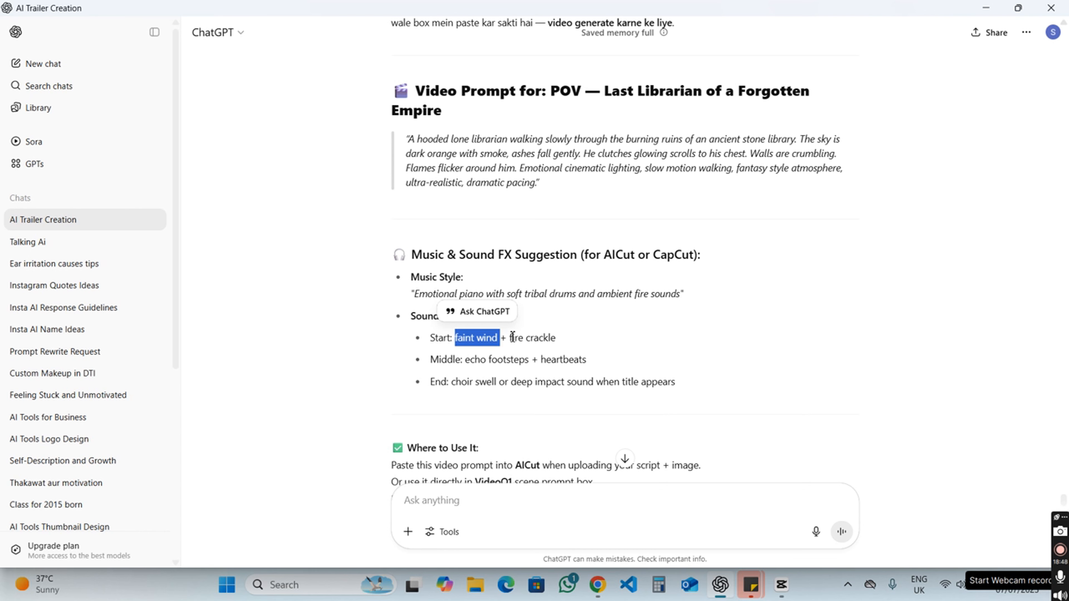
left_click_drag(510, 338, 557, 340)
key("ctrl+c")
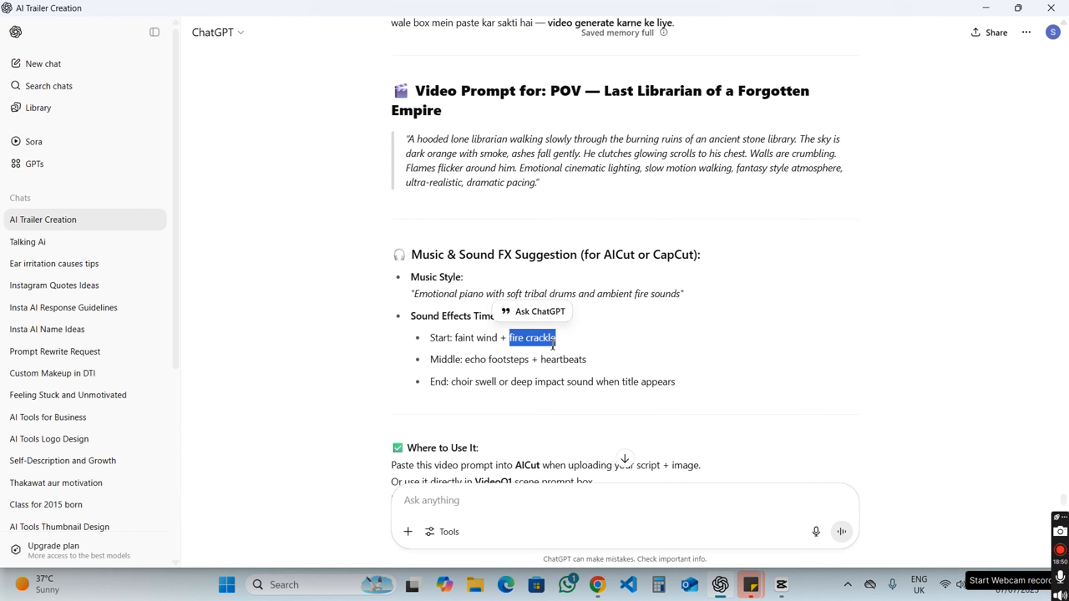
left_click(720, 585)
Search the music library for "fire crackle", preview the Crackle, juwer sound and add it to the timeline
left_click(178, 76)
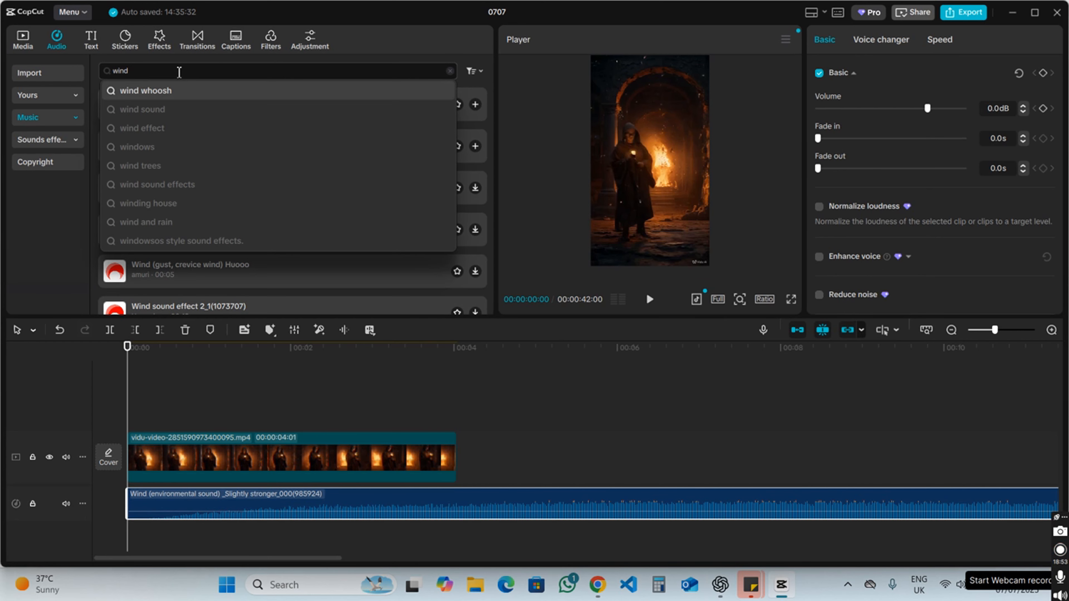
key("ctrl+a")
key("ctrl+v")
key("Return")
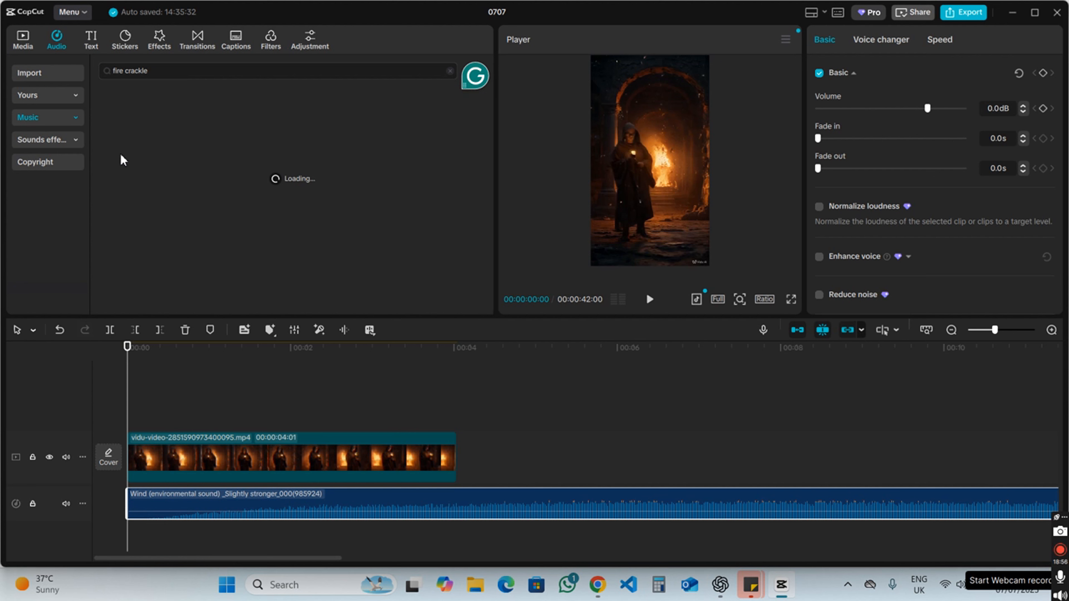
left_click(120, 109)
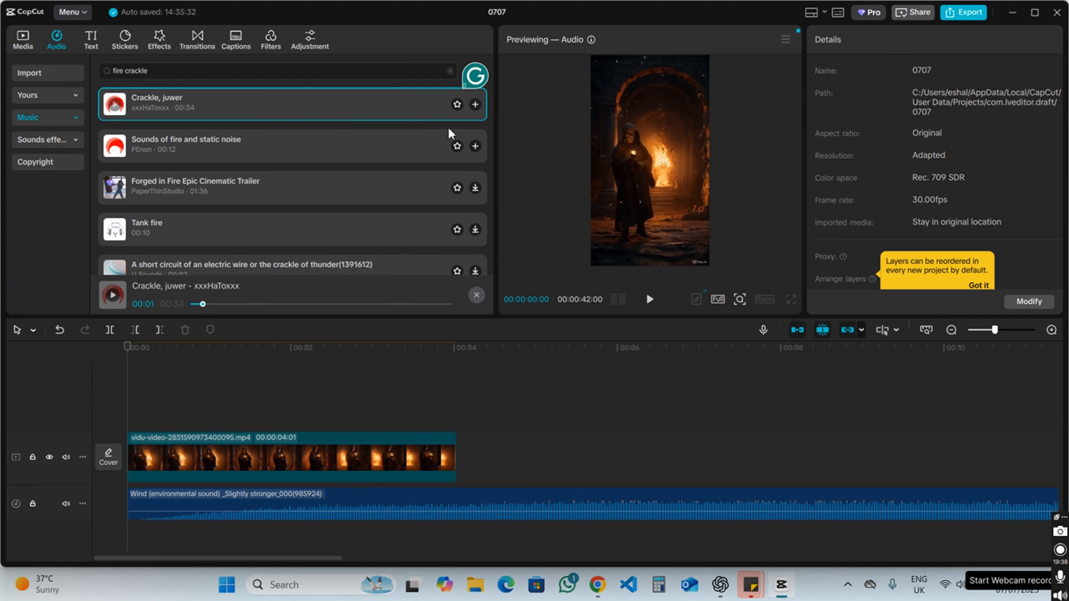
left_click(476, 104)
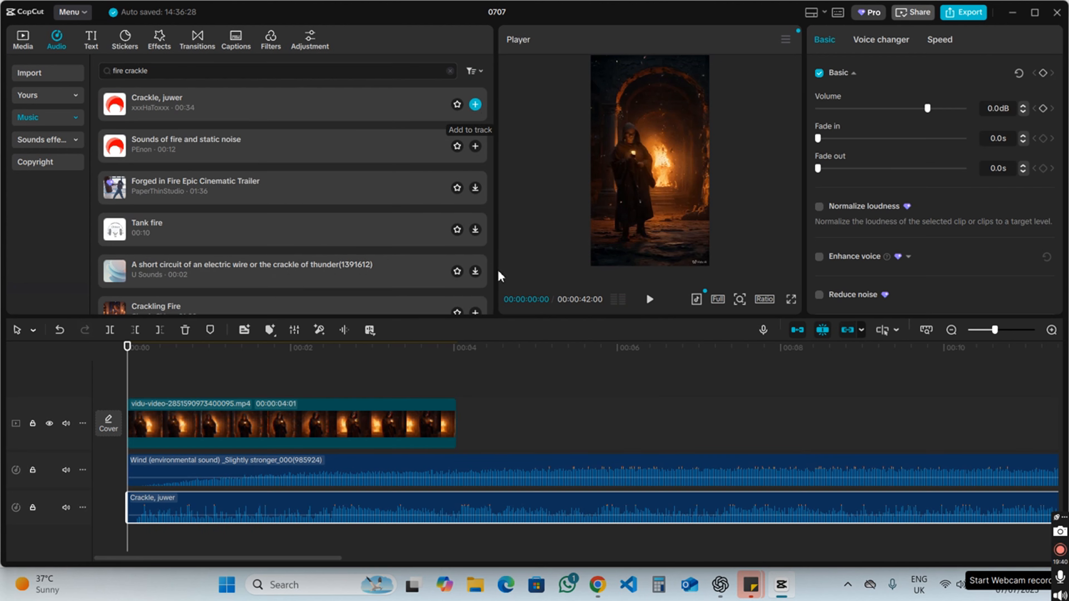
Copy "echo footsteps" from the sound effects timeline in ChatGPT and return to the CapCut project
left_click(721, 584)
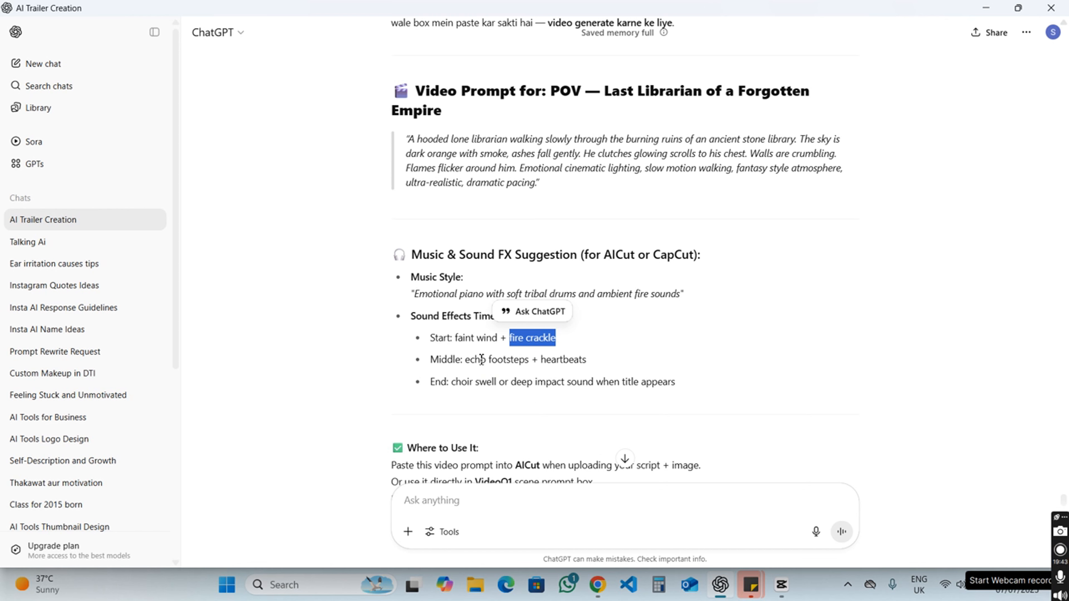
left_click_drag(466, 359, 529, 358)
key("ctrl+c")
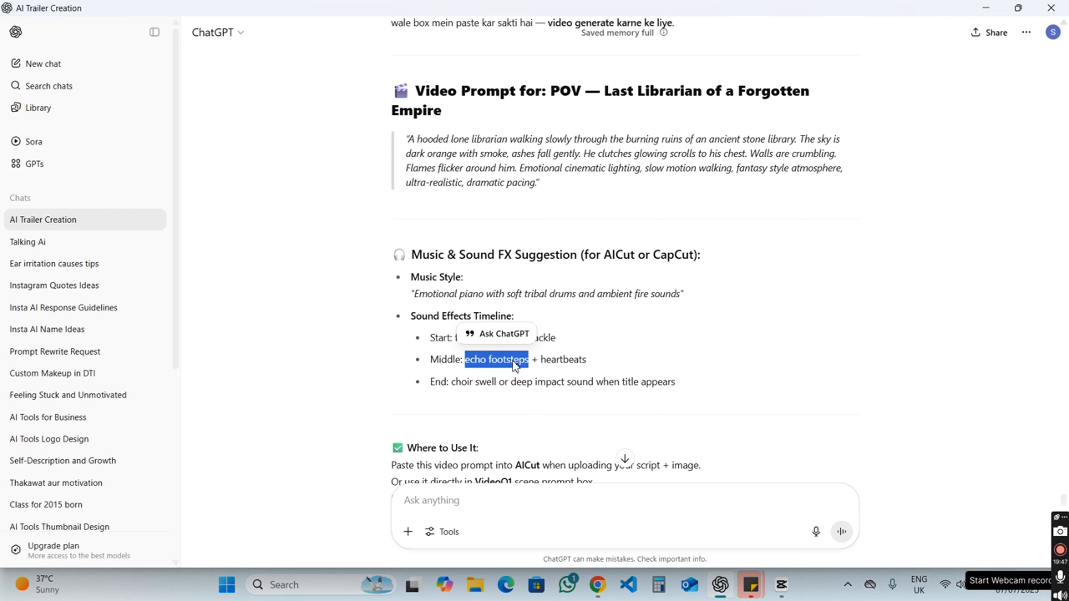
left_click(781, 584)
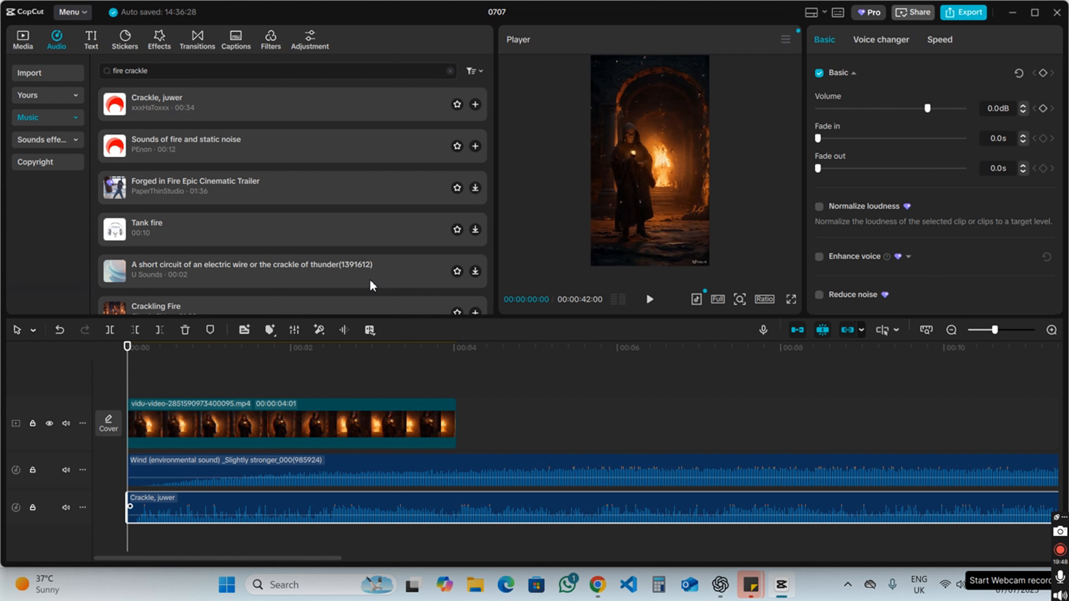
Search the music library for "echo footsteps", preview the results and add Leather footsteps: deep reverb to the timeline
left_click(166, 72)
key("ctrl+a")
key("ctrl+v")
key("Return")
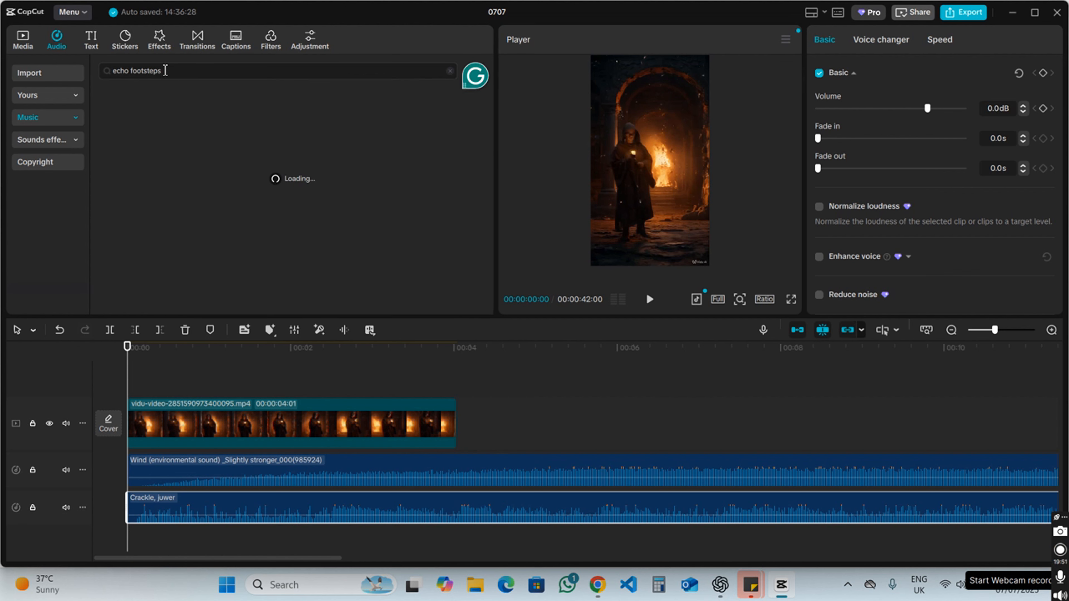
left_click(120, 107)
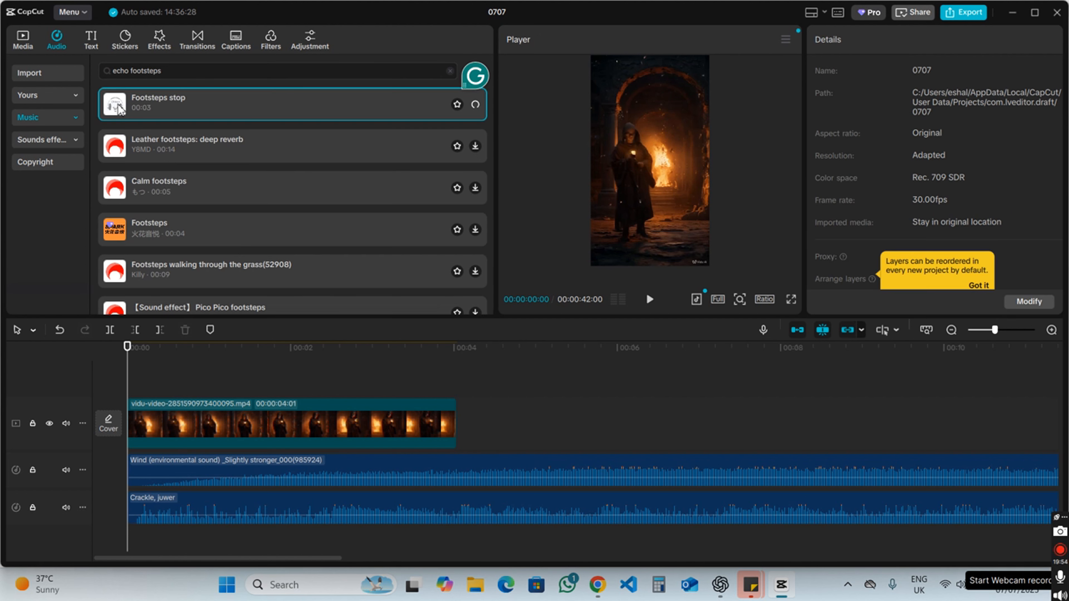
left_click(118, 147)
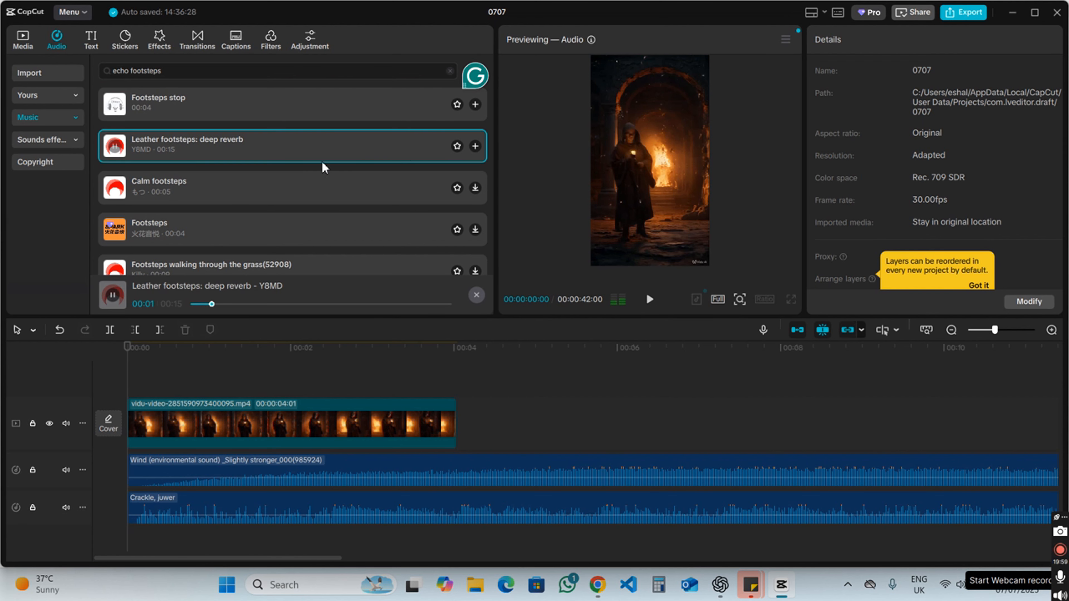
left_click(475, 148)
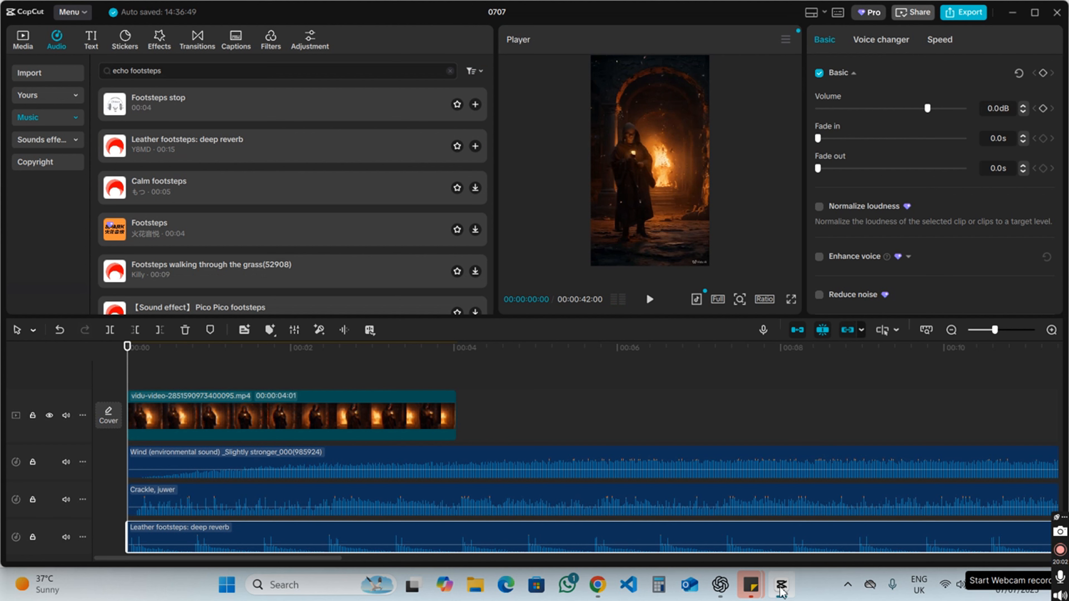
Copy "heartbeats" from the sound effects timeline in ChatGPT and return to the CapCut project
left_click(721, 585)
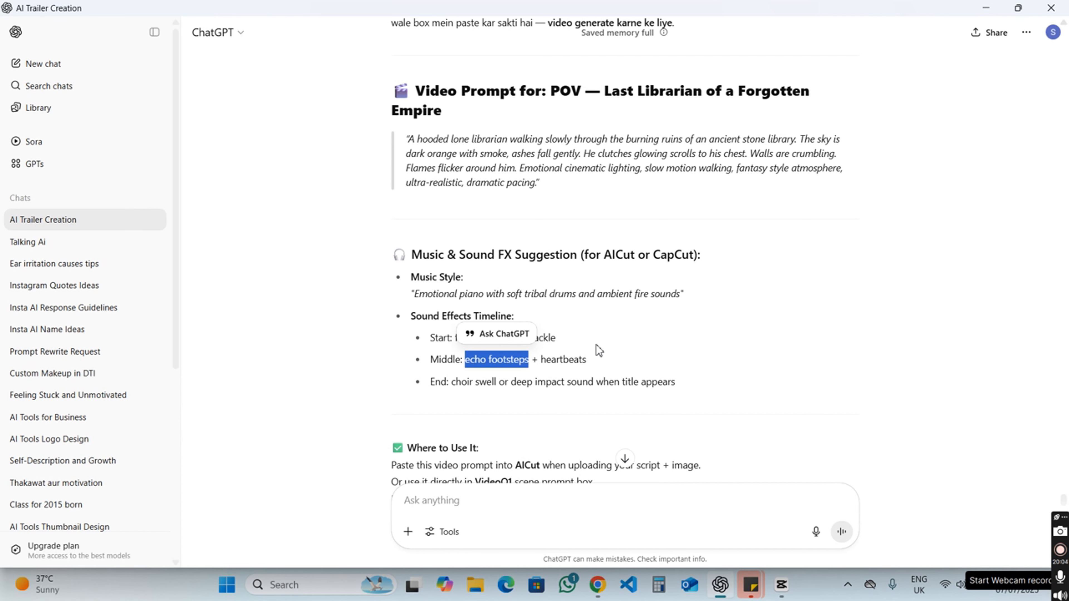
left_click_drag(593, 363, 541, 360)
right_click(544, 359)
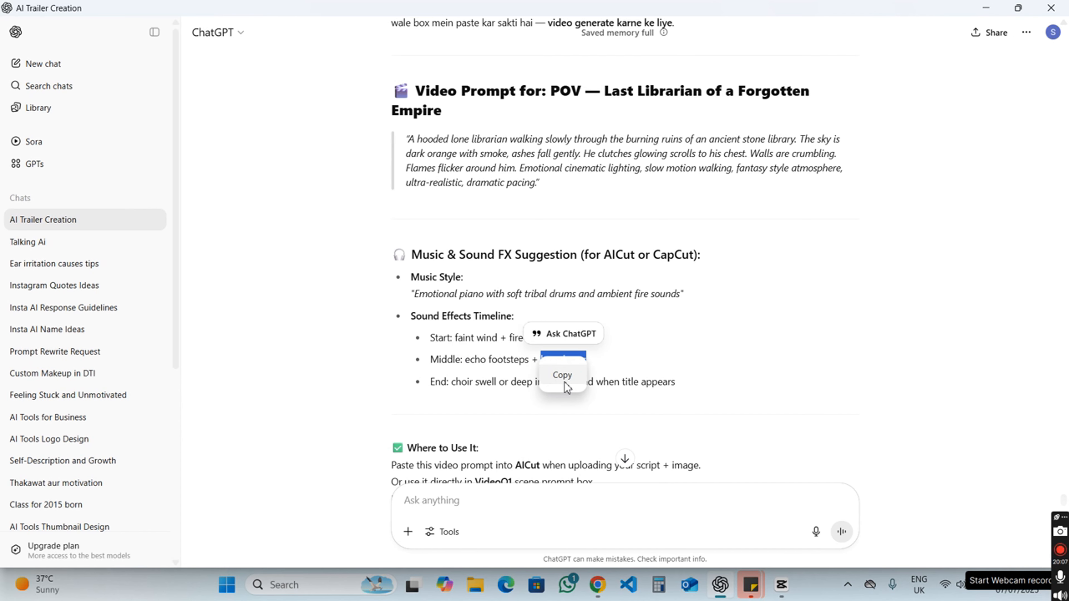
left_click(565, 383)
left_click(782, 585)
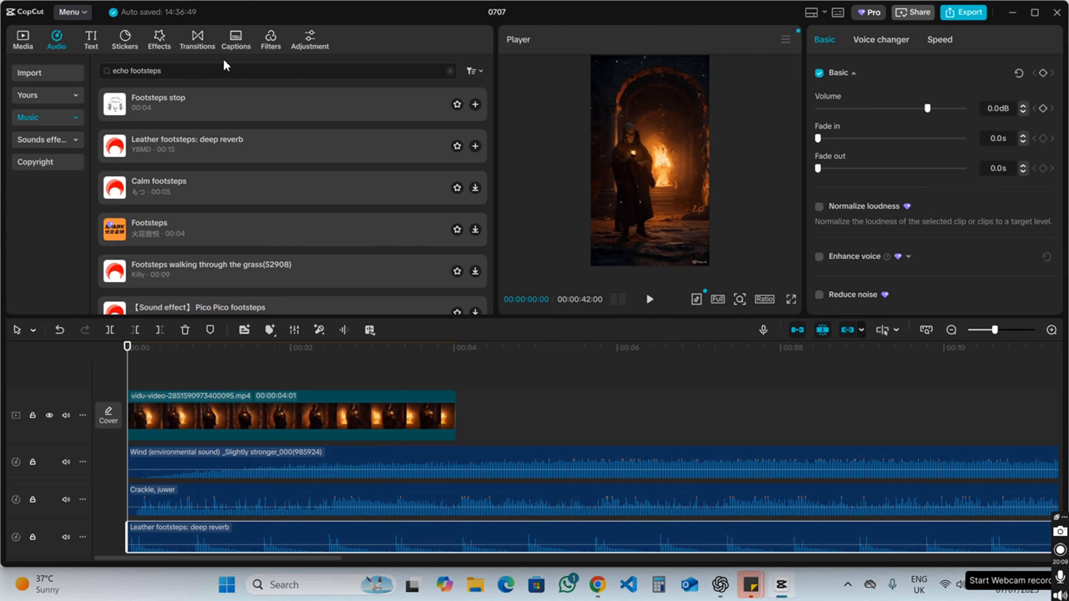
Search the music library for "heartbeats", preview the results and add the Heartbeat sound by YU-1 to the timeline
triple_click(229, 68)
key("ctrl+v")
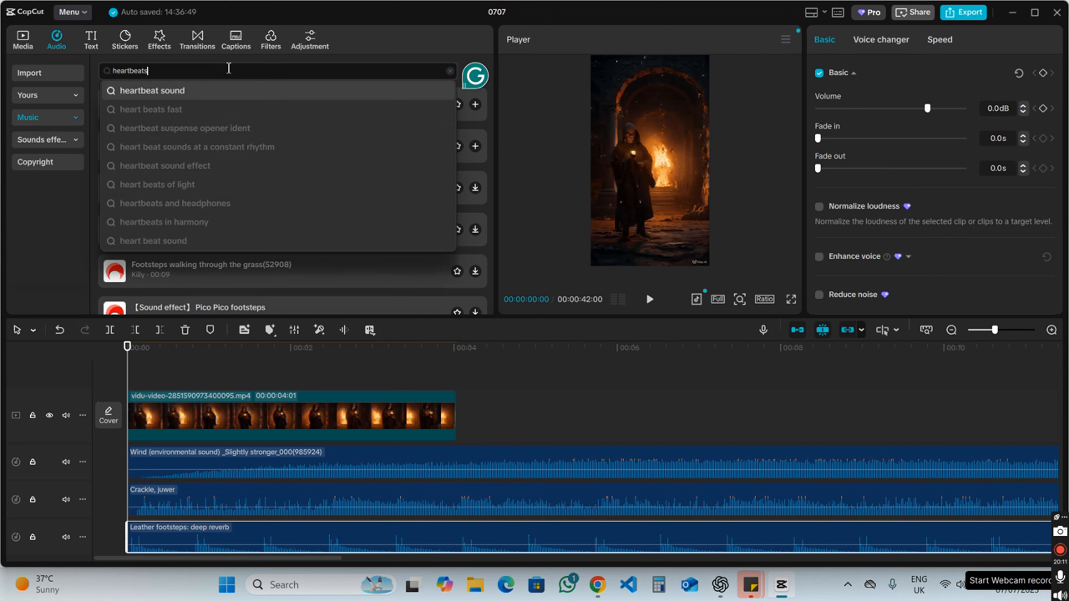
key("Return")
left_click(319, 148)
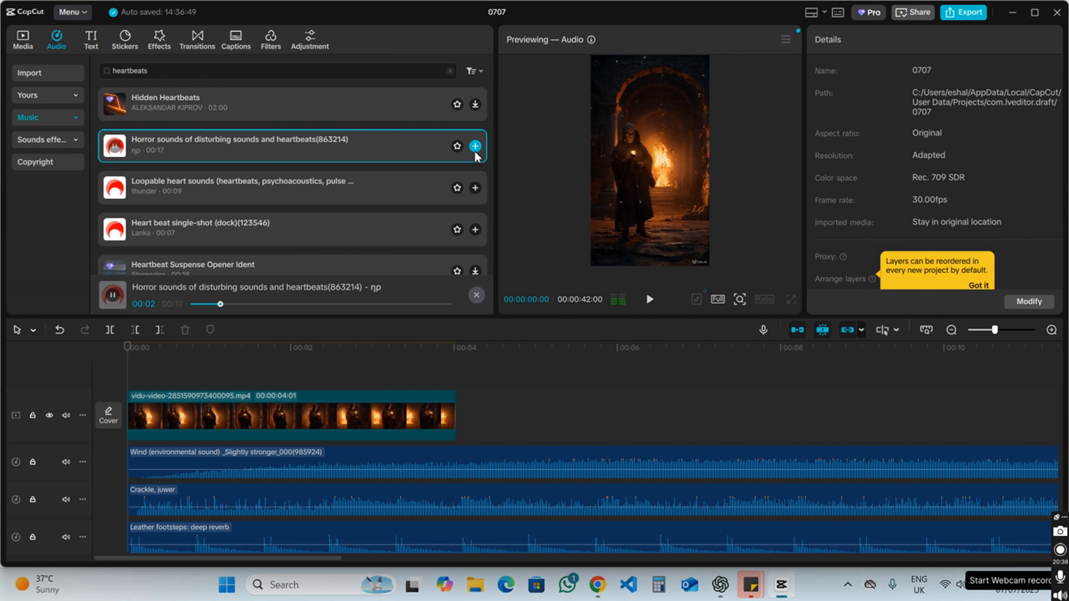
scroll(151, 242, "down", 3)
left_click(97, 237)
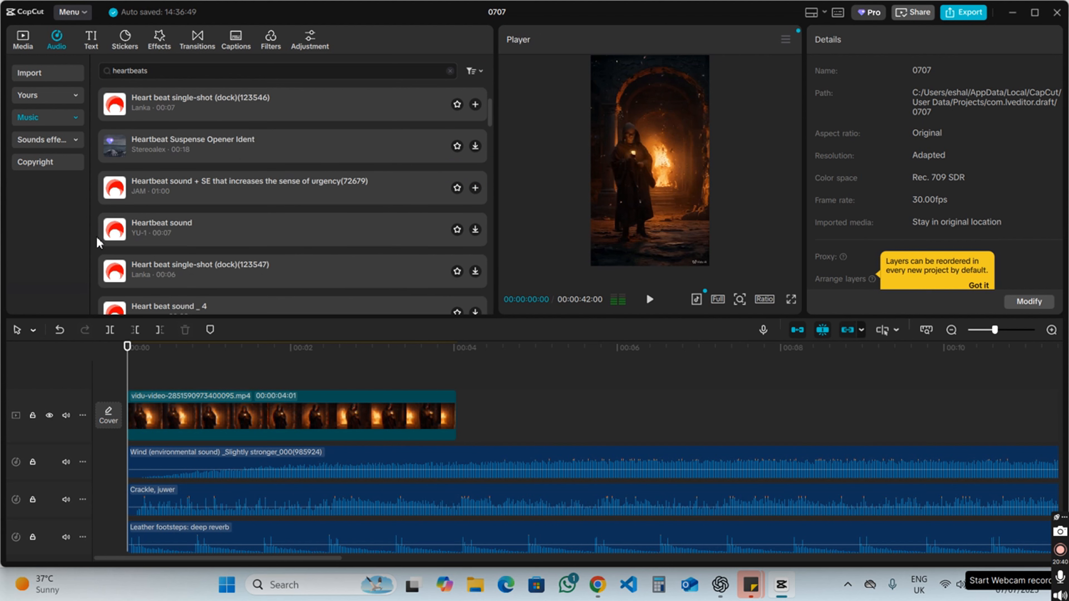
left_click(115, 226)
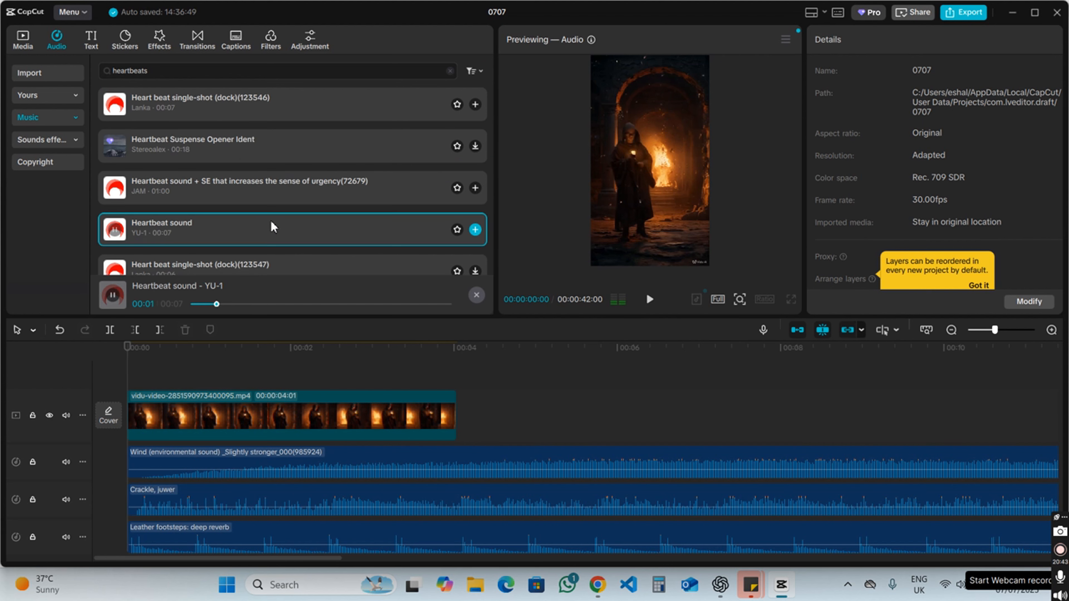
left_click(476, 230)
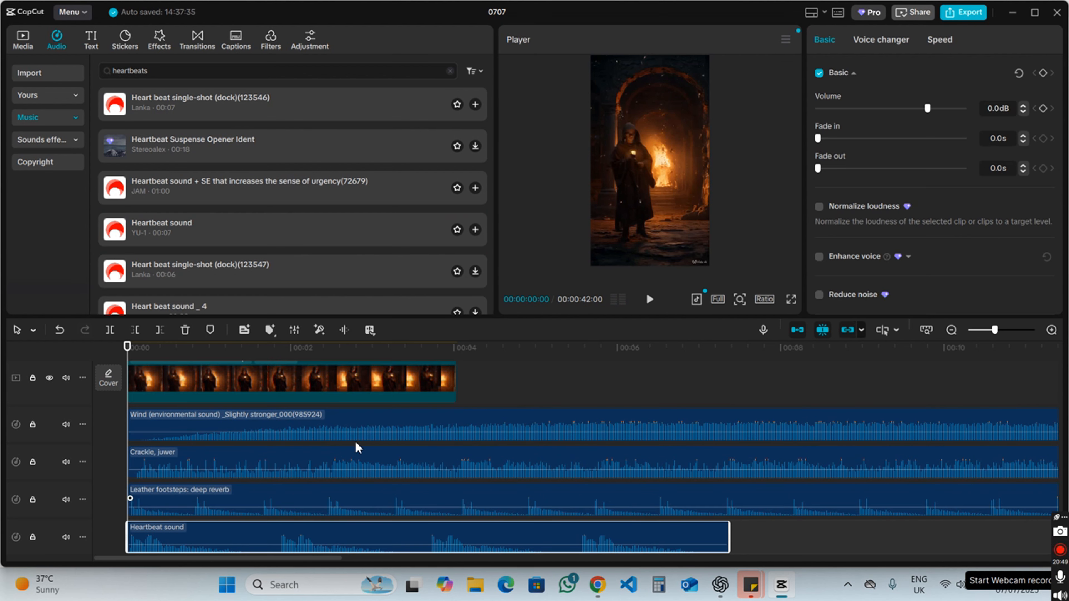
Trim the wind, crackle, footsteps and heartbeat audio clips to the end of the video clip and return the playhead to the start
left_click(455, 416)
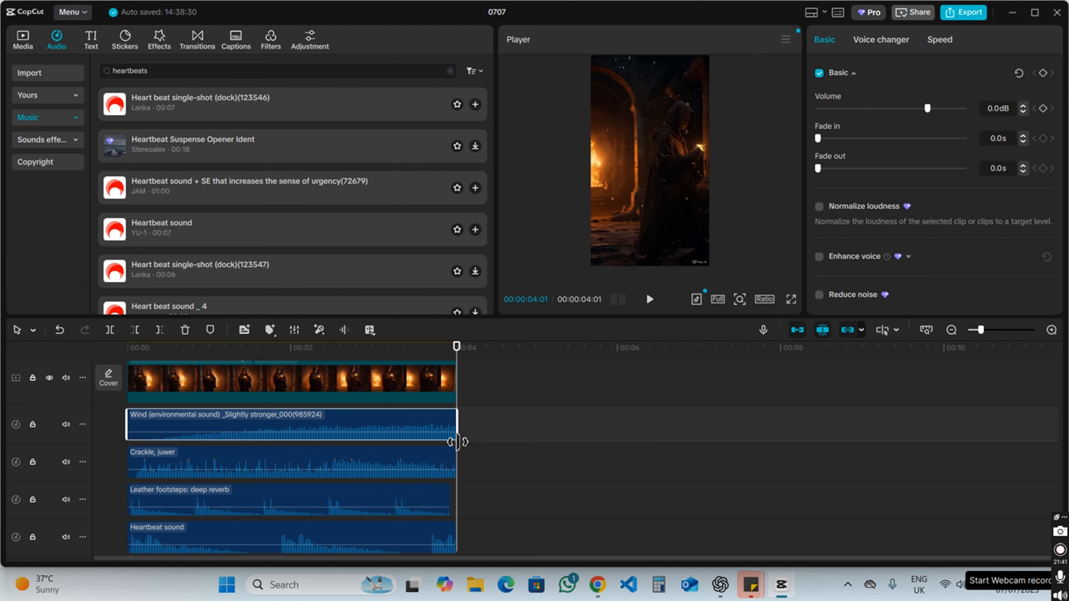
left_click(334, 348)
key("Home")
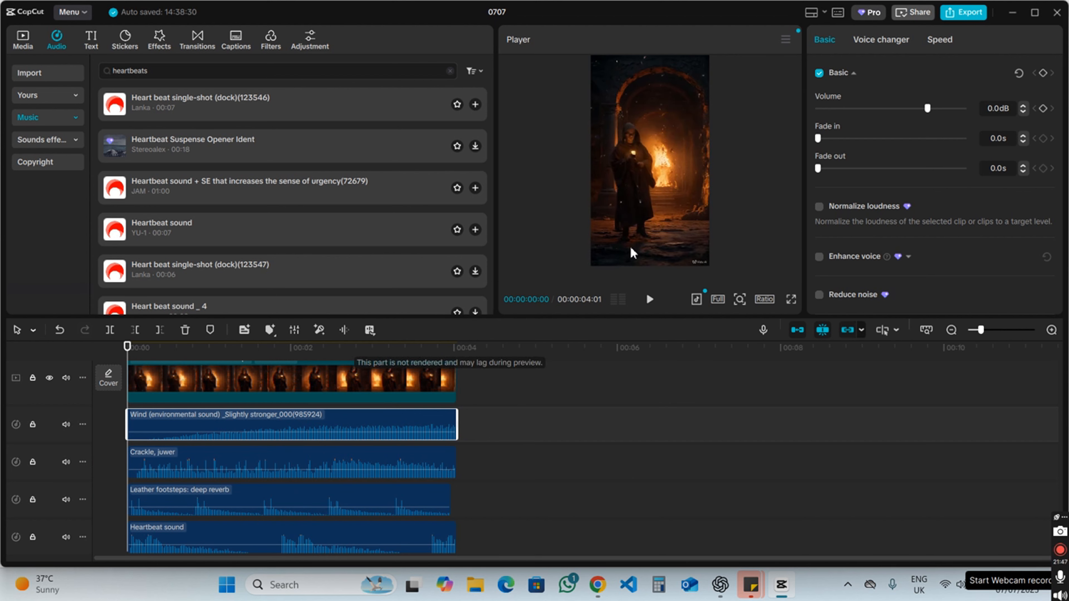
Lower the wind clip's volume to -3.5 dB and the crackle clip's to -9.9 dB, and play back the sound mix
left_click(920, 108)
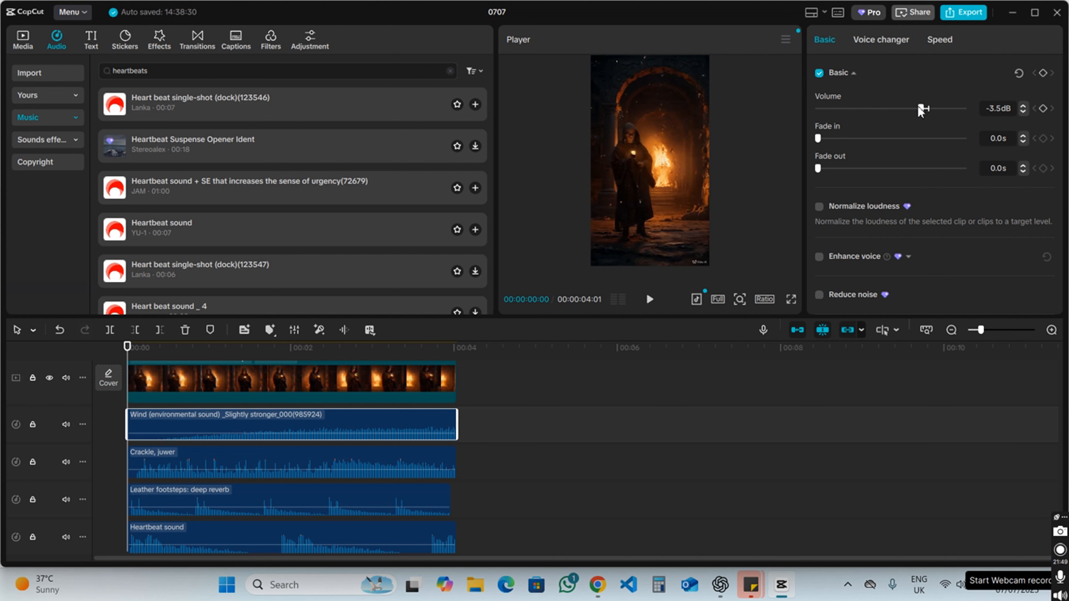
left_click(320, 463)
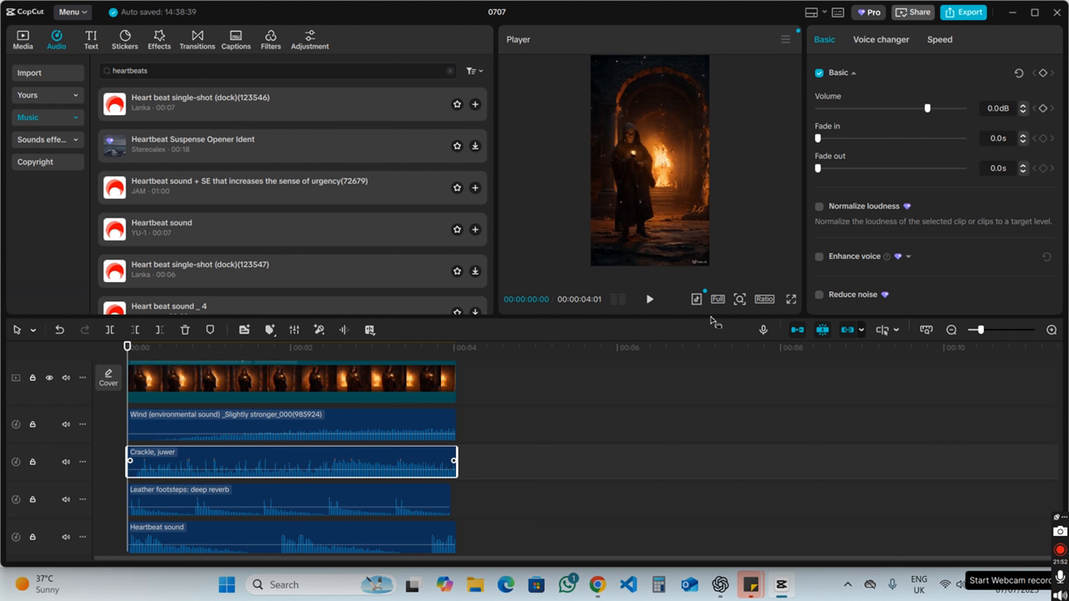
left_click_drag(927, 109, 910, 108)
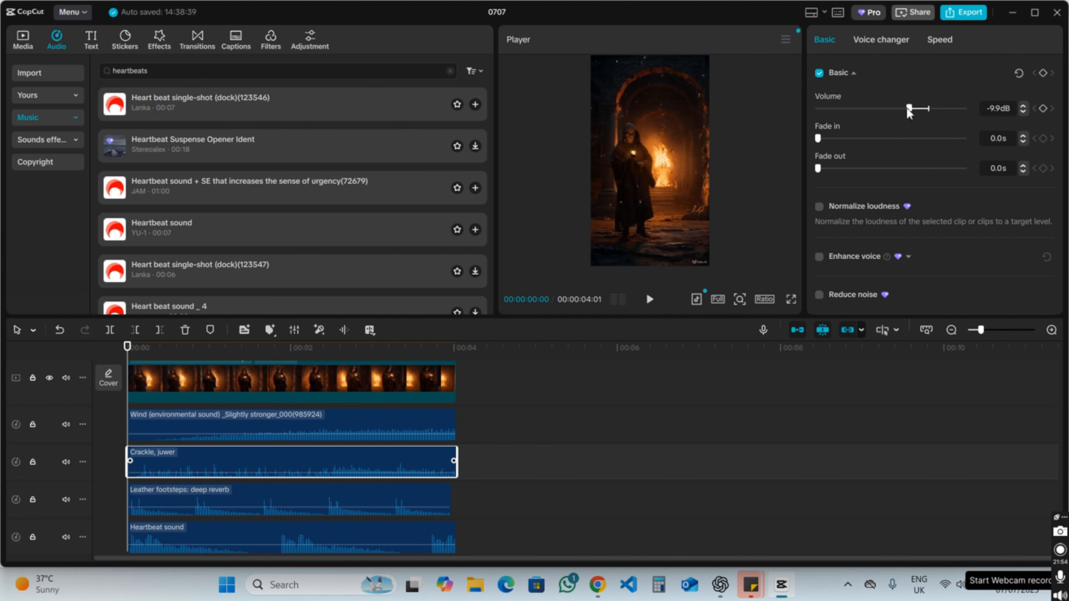
left_click(404, 504)
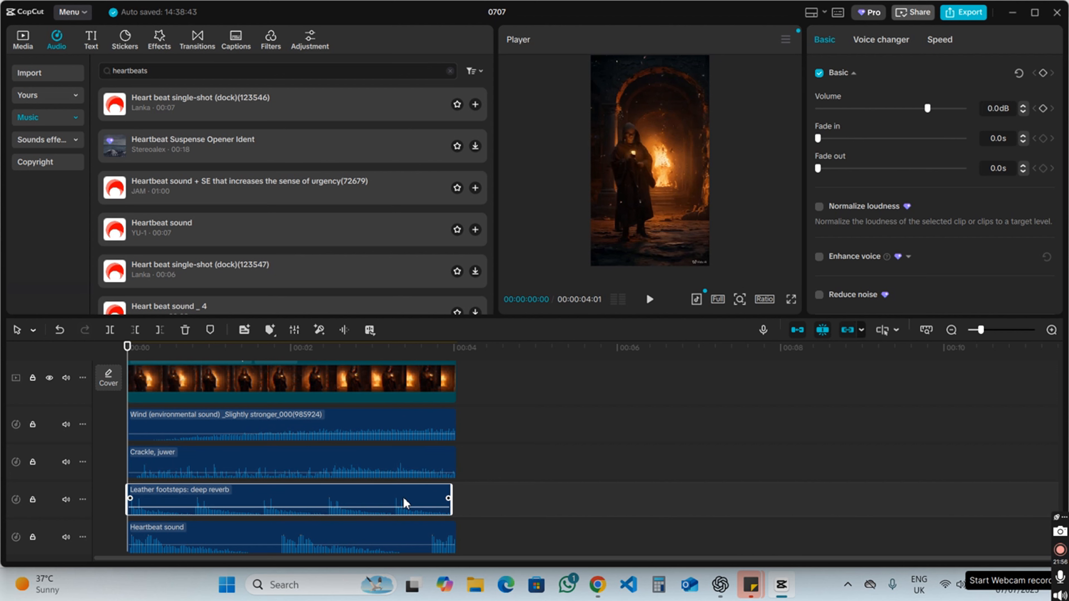
left_click(649, 300)
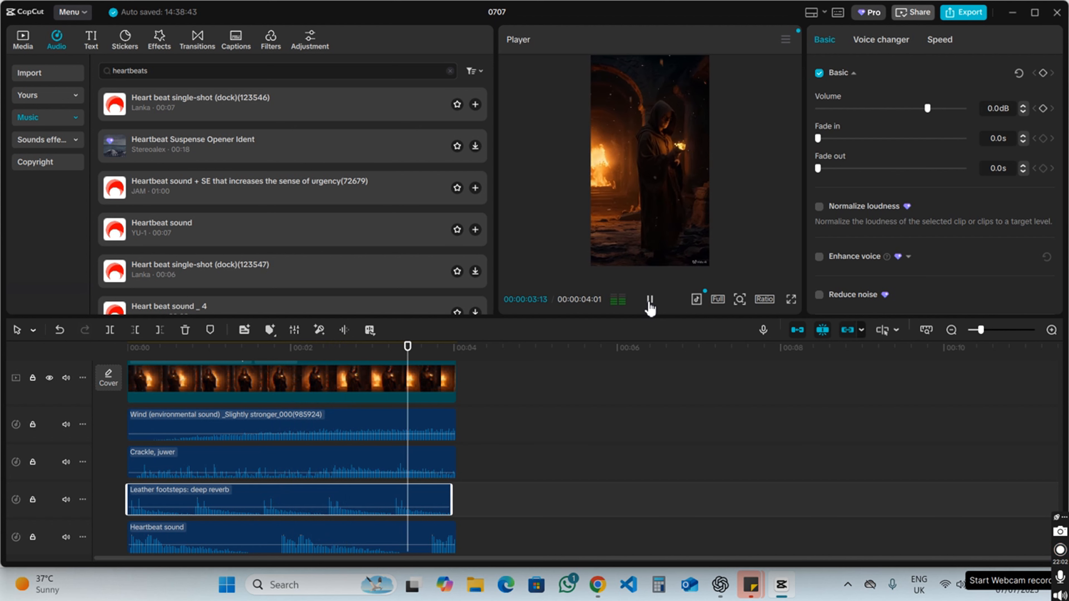
left_click(649, 299)
Add a default text clip, place it at the start above the video and stretch it to about the video's length
left_click(96, 38)
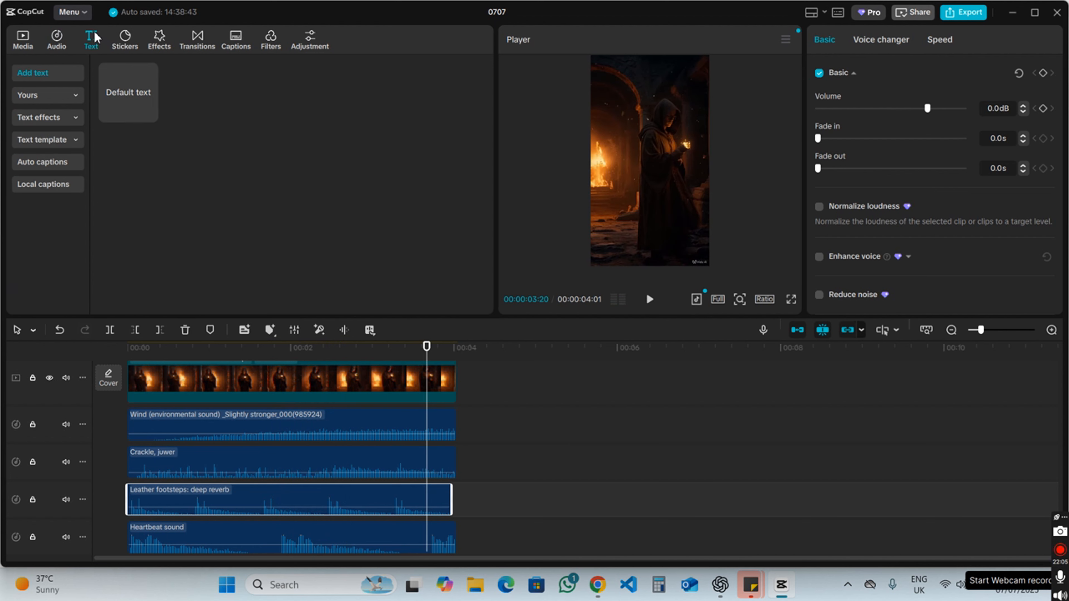
left_click(150, 115)
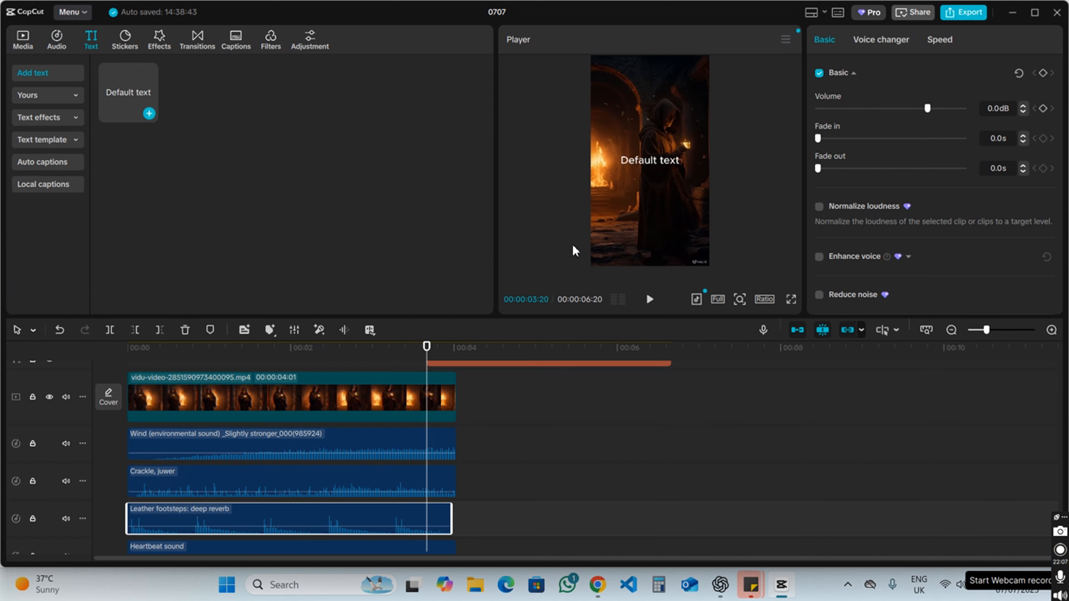
left_click_drag(576, 363, 493, 357)
left_click_drag(478, 408, 190, 415)
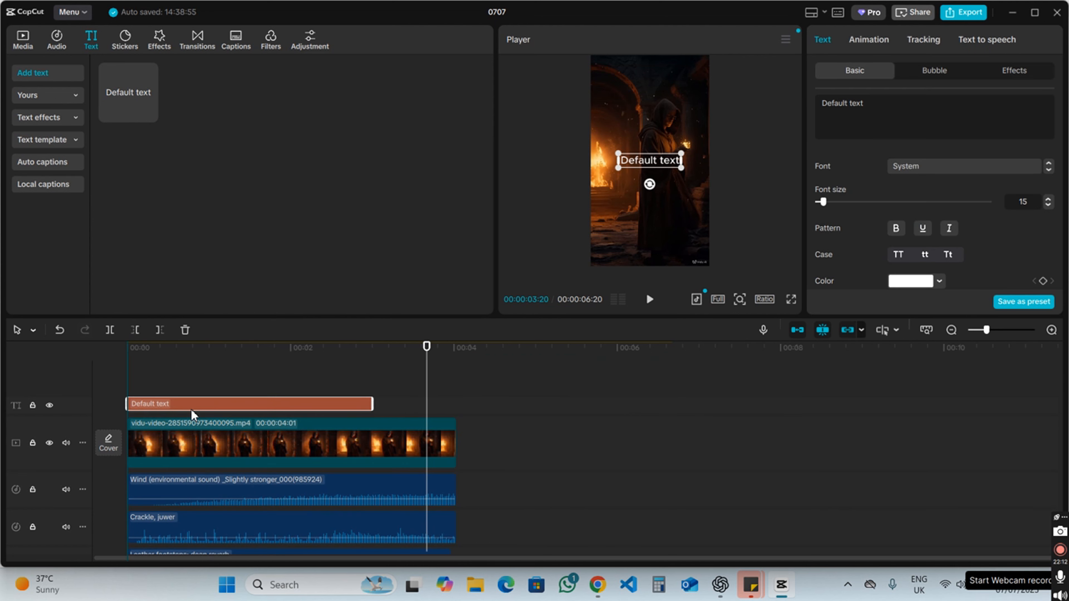
left_click_drag(418, 407, 108, 385)
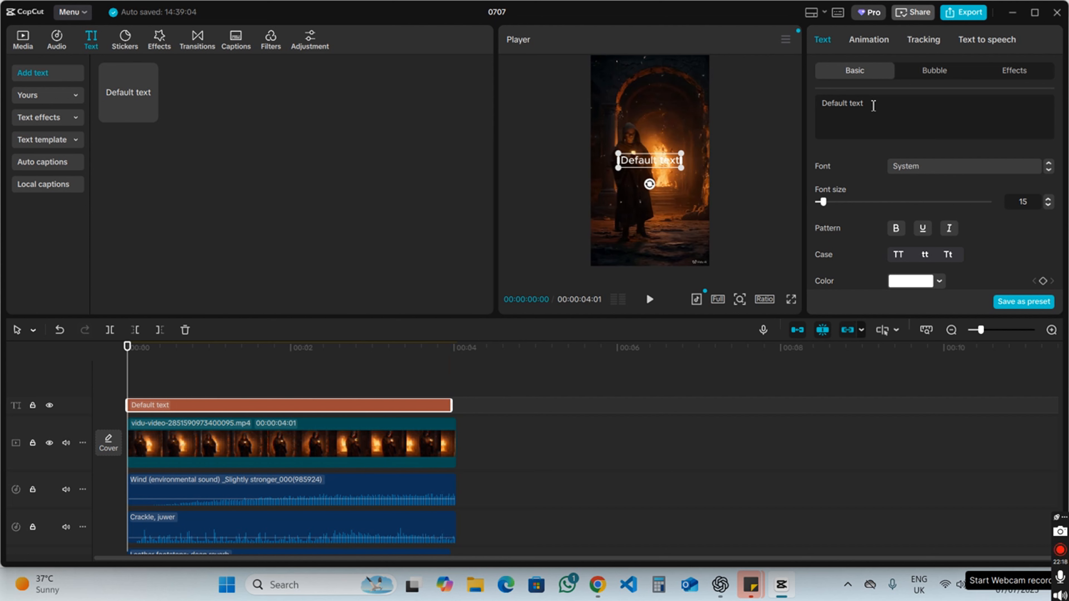
Switch to ChatGPT and copy the POV video idea line "POV: You're the last librarian of a lost civilization."
left_click(720, 584)
scroll(678, 370, "up", 20)
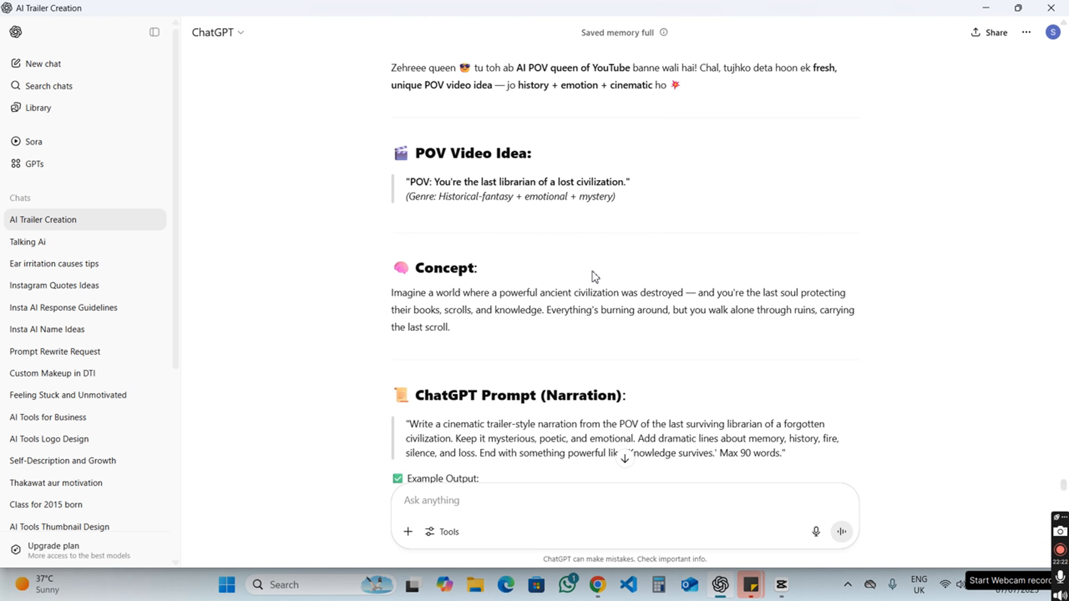
left_click_drag(411, 182, 631, 183)
right_click(617, 188)
left_click(639, 203)
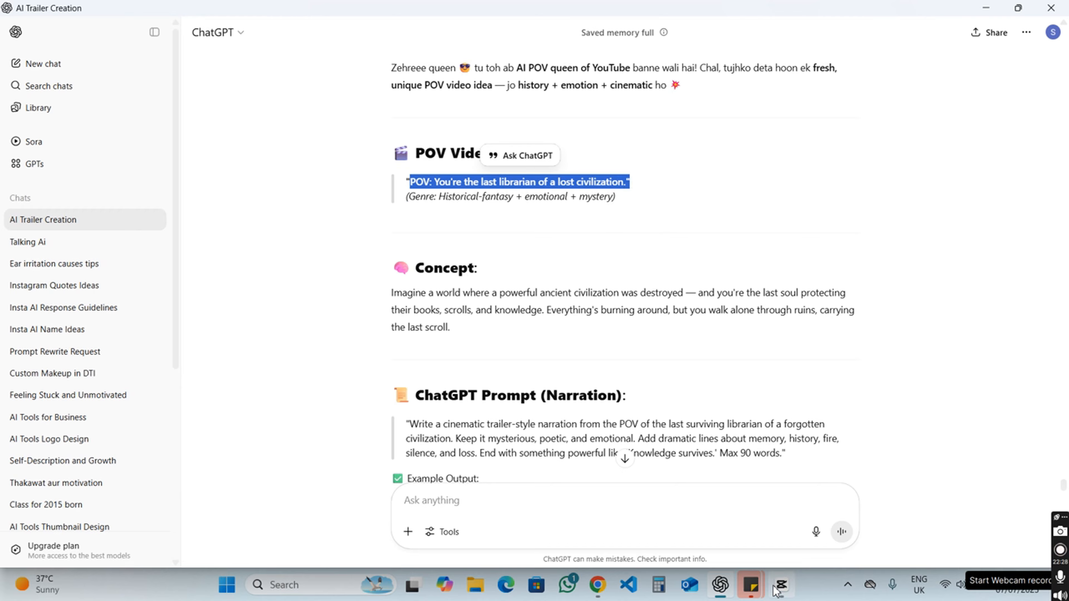
Replace the default text in CapCut with the copied line, breaking it after "POV:" and after "librarian of a"
left_click(781, 585)
key("ctrl+a")
key("ctrl+v")
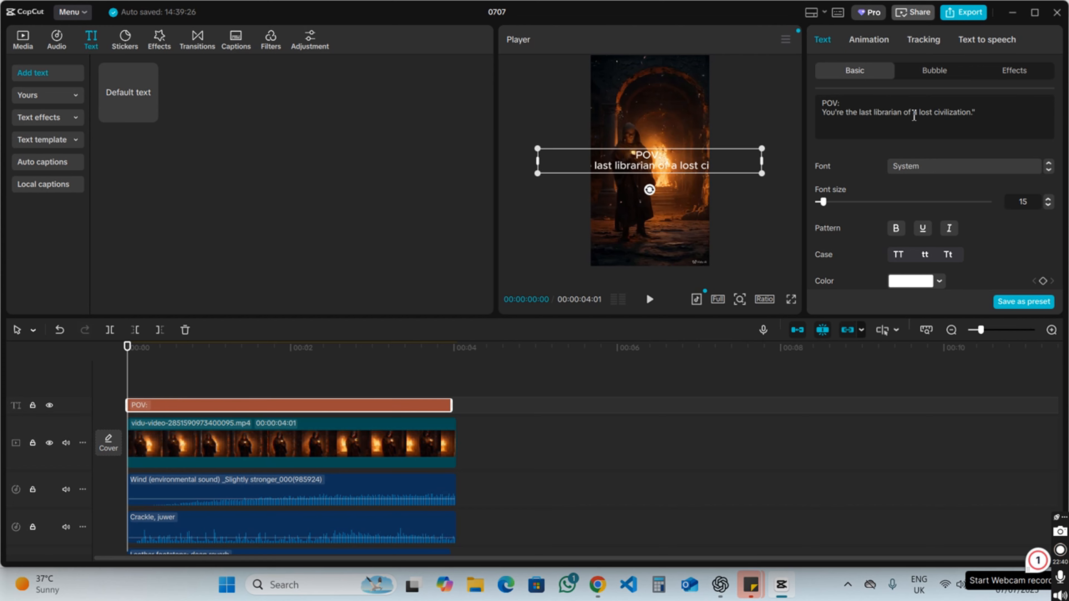
left_click(921, 111)
key("Return")
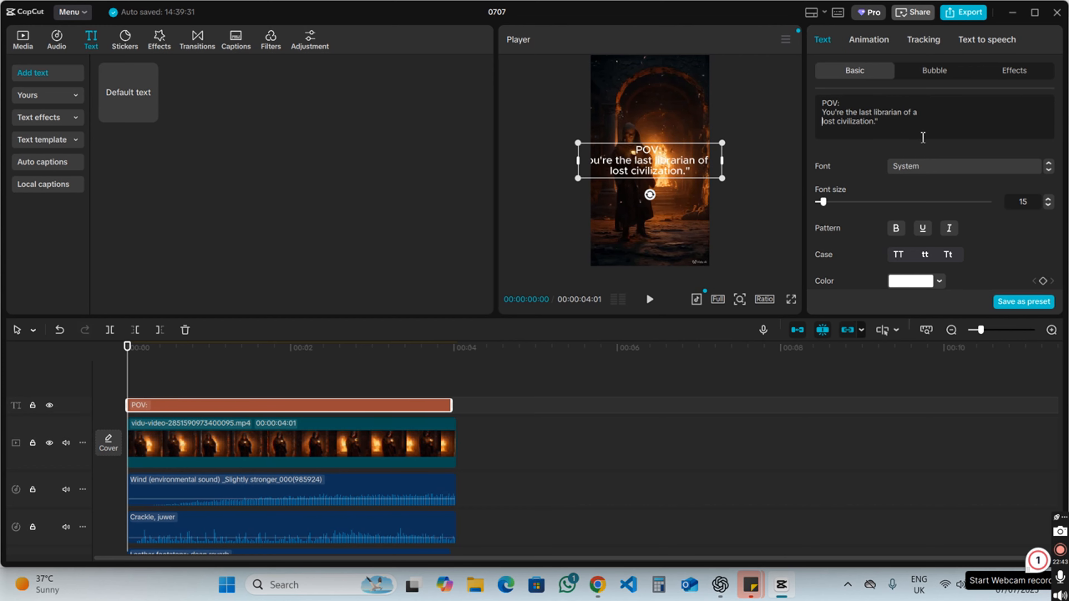
Move the POV text to the upper part of the frame, fit it within the frame's width and play the video
left_click_drag(671, 168, 711, 91)
left_click_drag(579, 94, 590, 95)
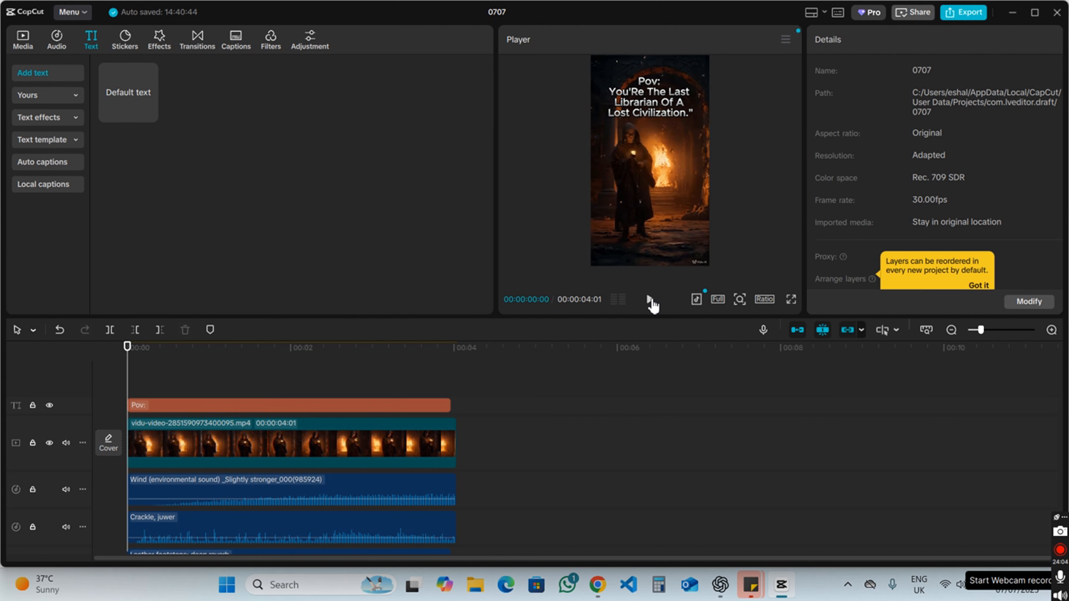
left_click(650, 299)
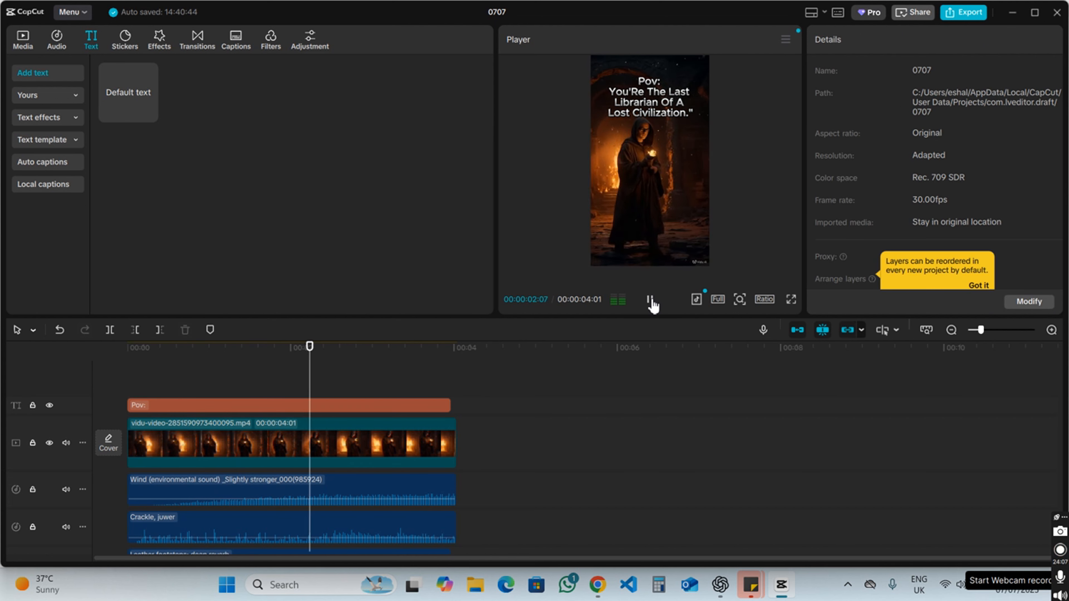